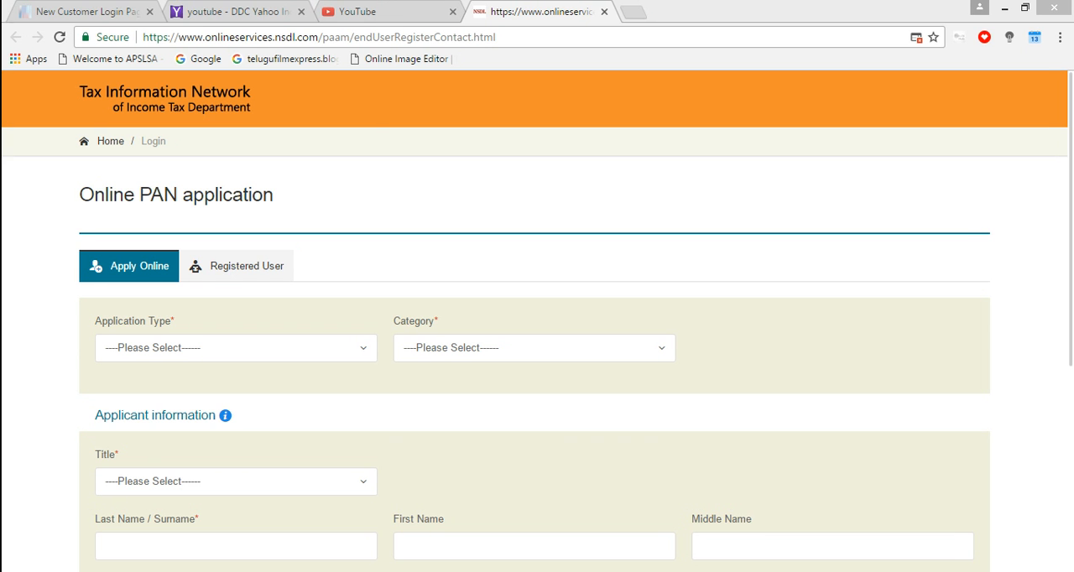
Set the application type to New PAN - Indian Citizen (Form 49A) and the category to INDIVIDUAL
scroll(538, 335, down, 4)
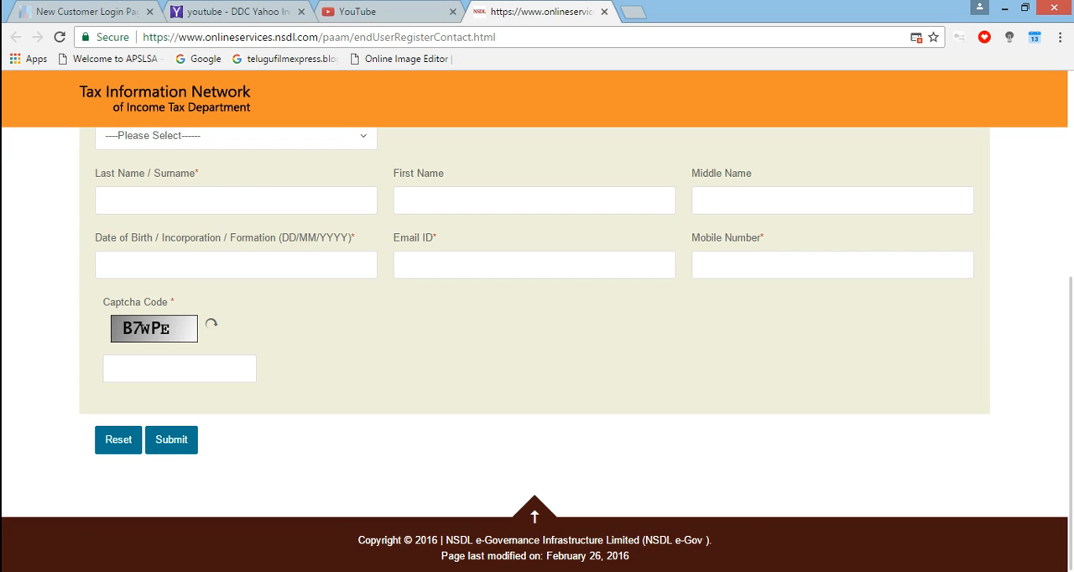
scroll(537, 336, up, 4)
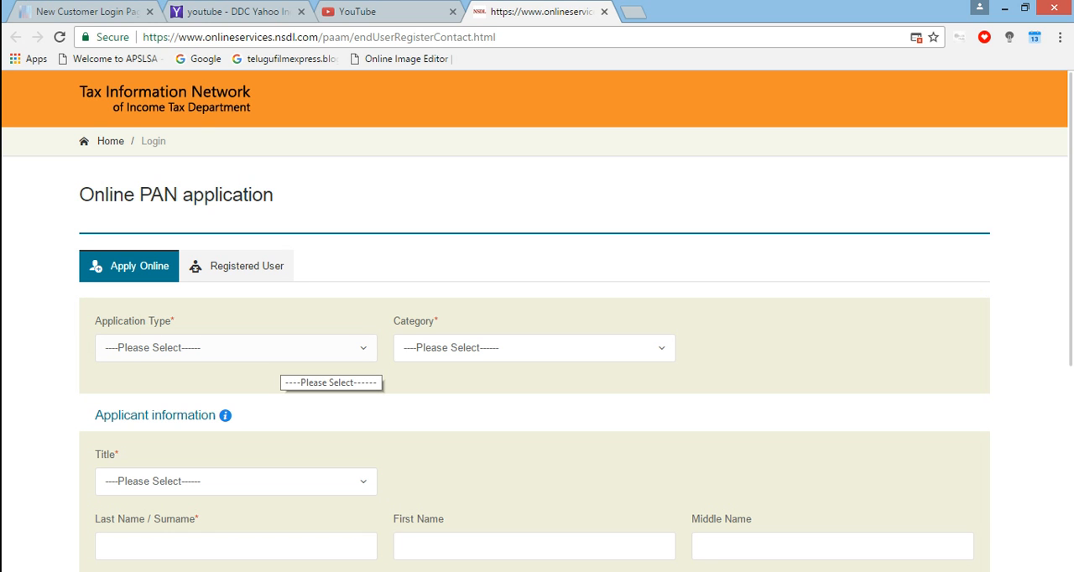
click(281, 357)
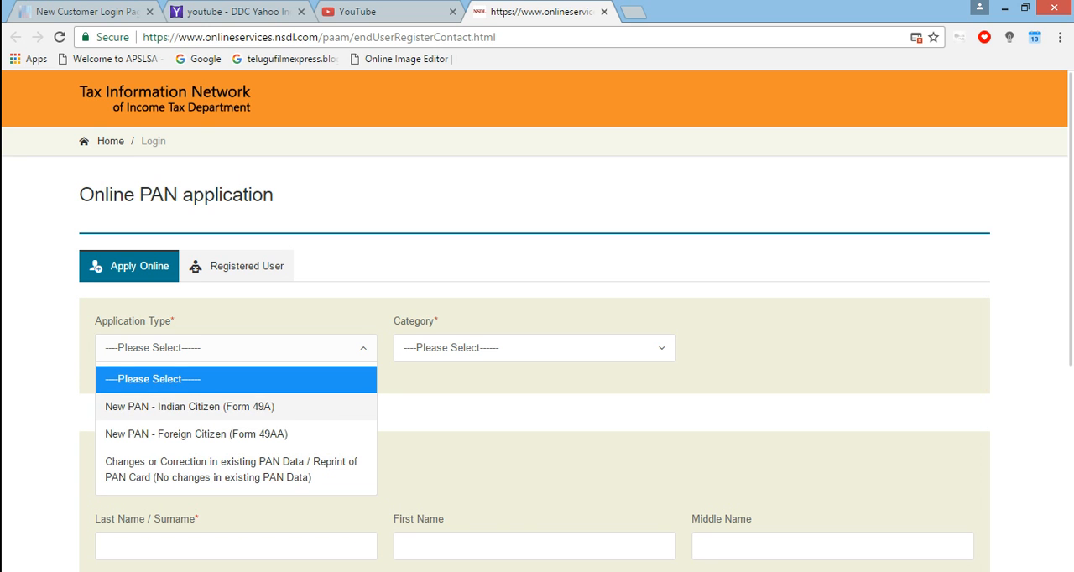
click(190, 406)
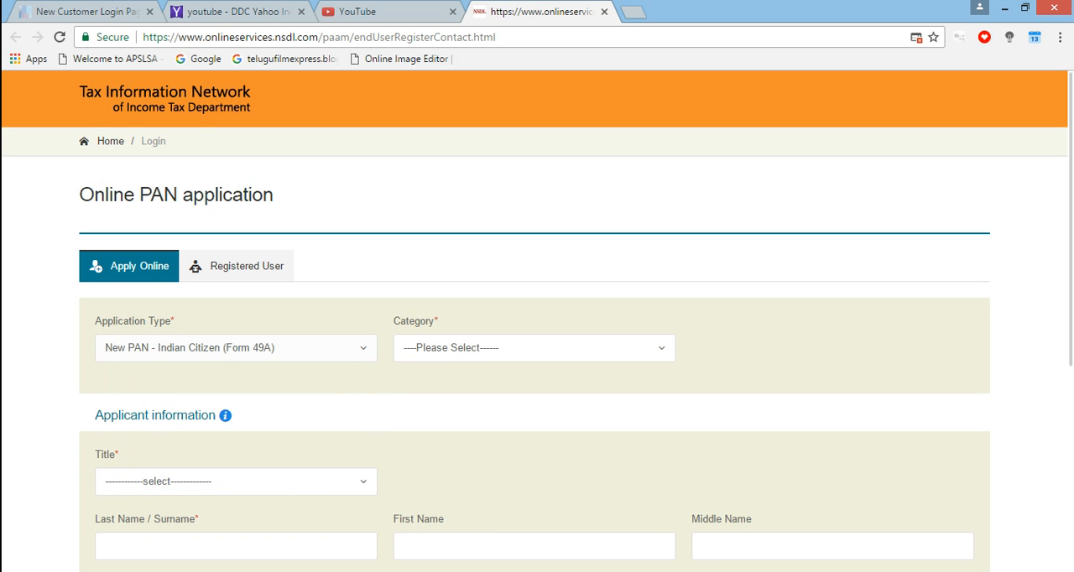
click(533, 349)
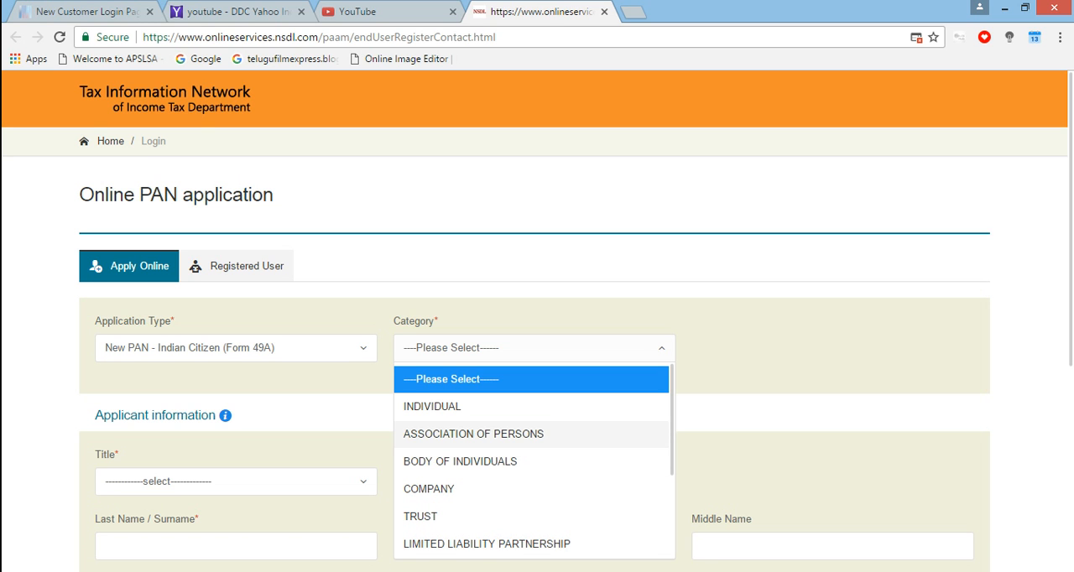
click(433, 406)
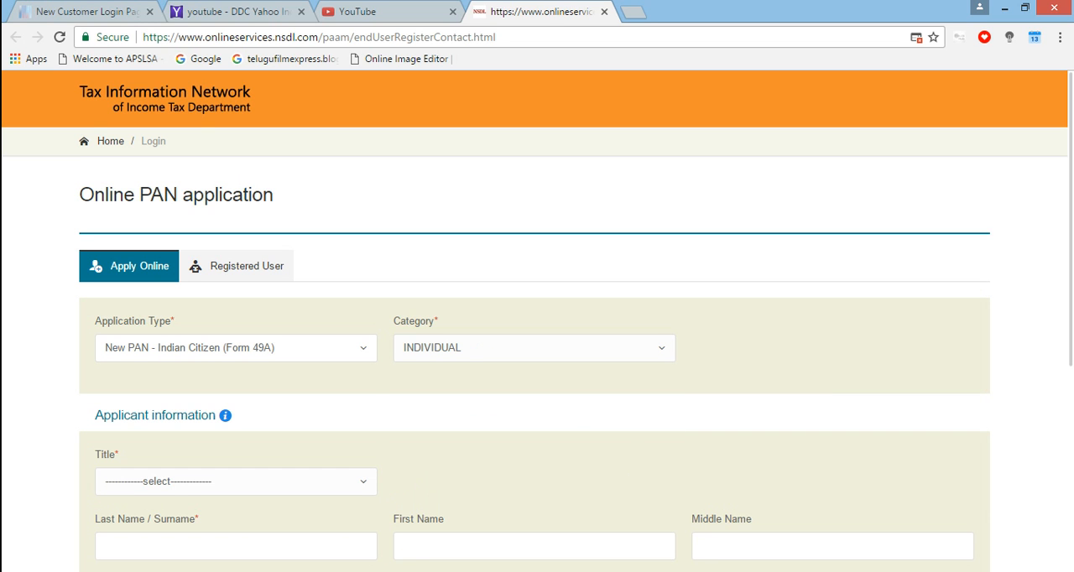
Select Shri as the applicant's title and fill in the applicant's last name
click(236, 482)
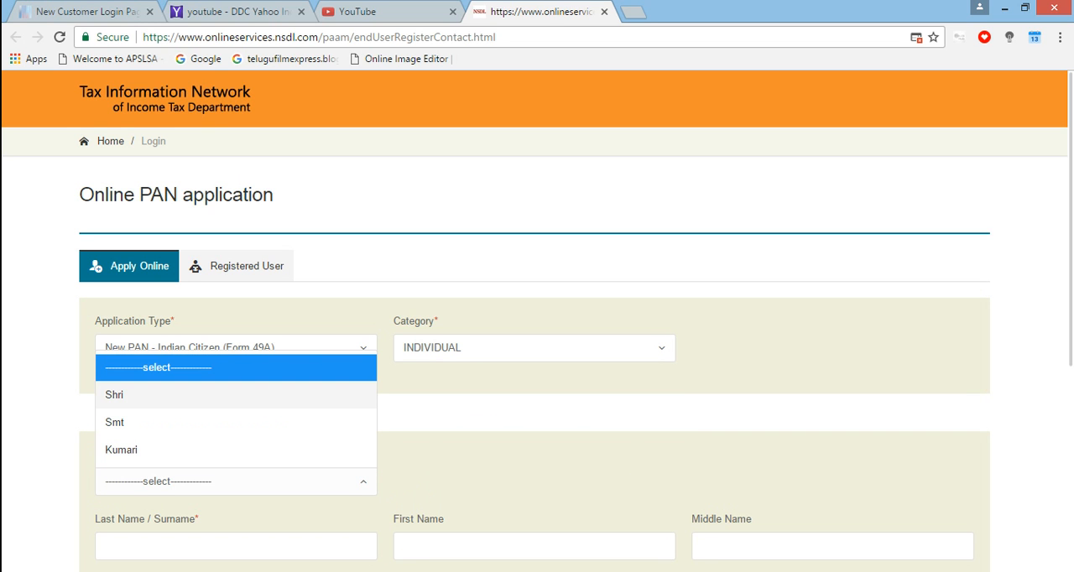
click(168, 394)
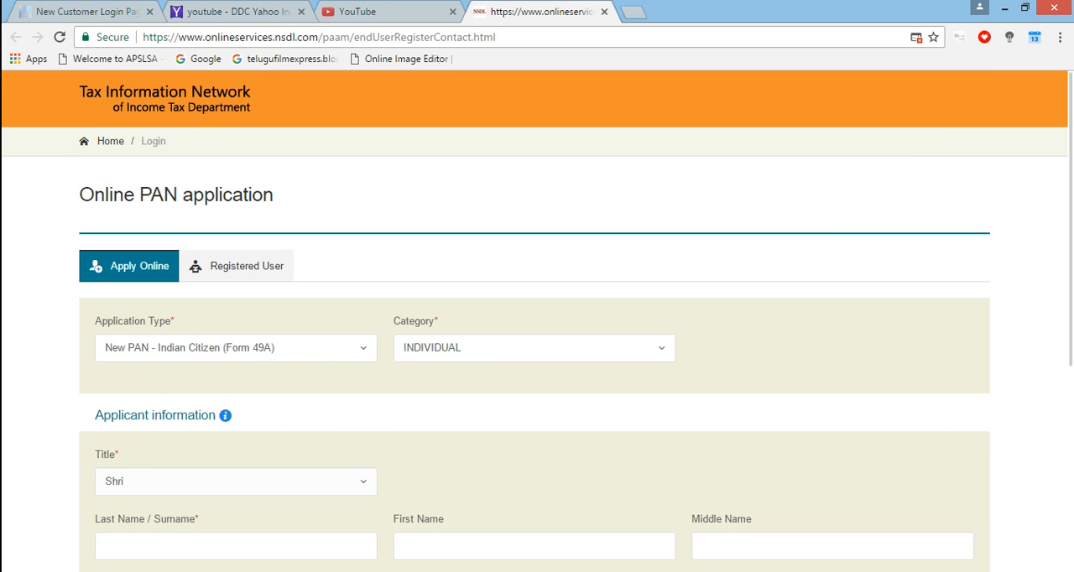
scroll(537, 348, down, 5)
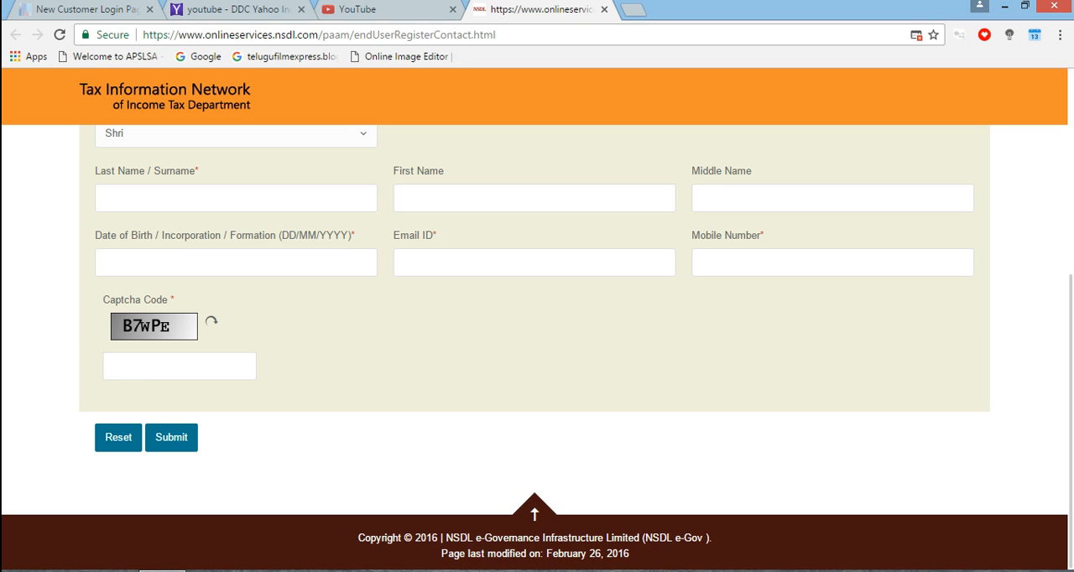
click(236, 198)
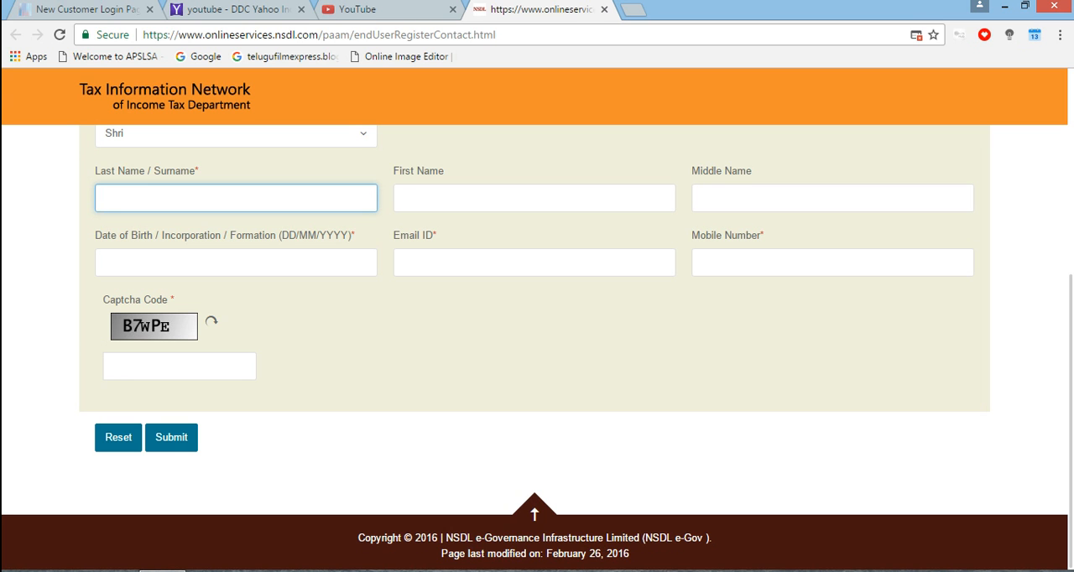
text(MAHESH)
key(BackSpace)
text(H)
key(Tab)
Try a single-letter initial for the applicant's first name and for the last name, clearing both entries
text(M)
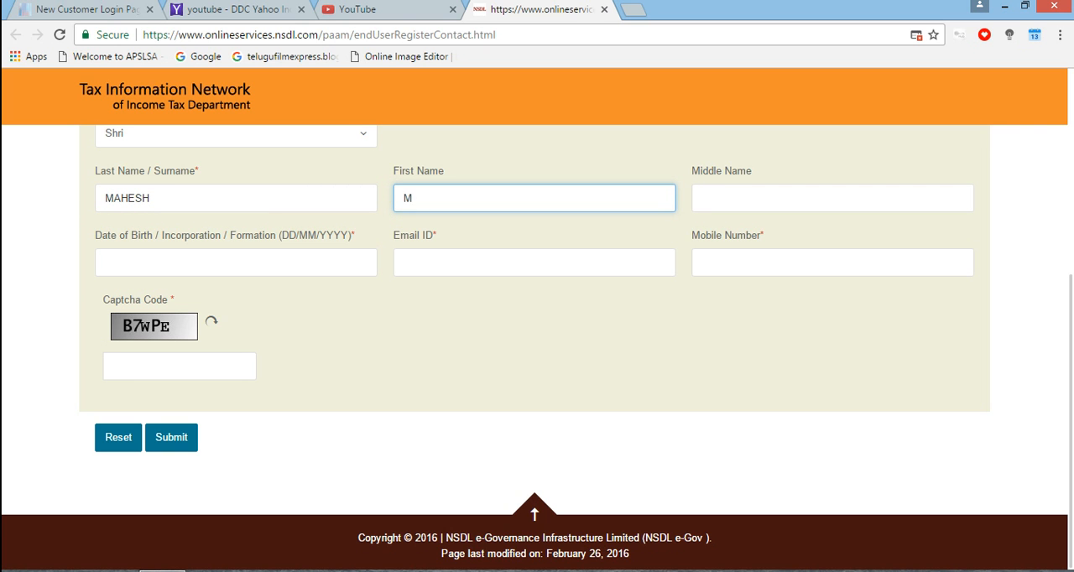
key(Tab)
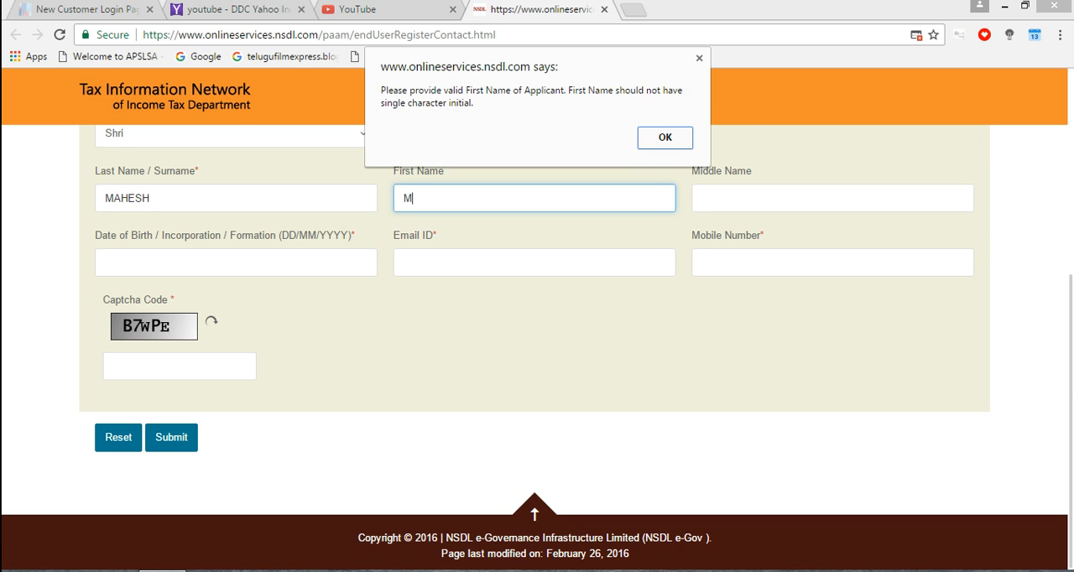
key(Return)
key(BackSpace)
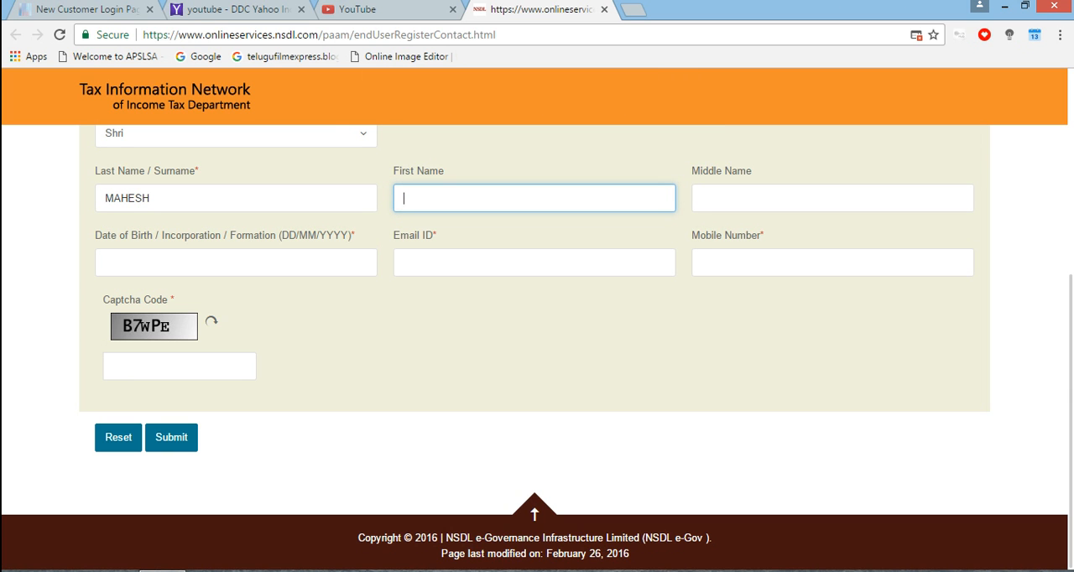
click(151, 198)
key(BackSpace)
key(BackSpace)
key(BackSpace)
key(BackSpace)
key(BackSpace)
key(BackSpace)
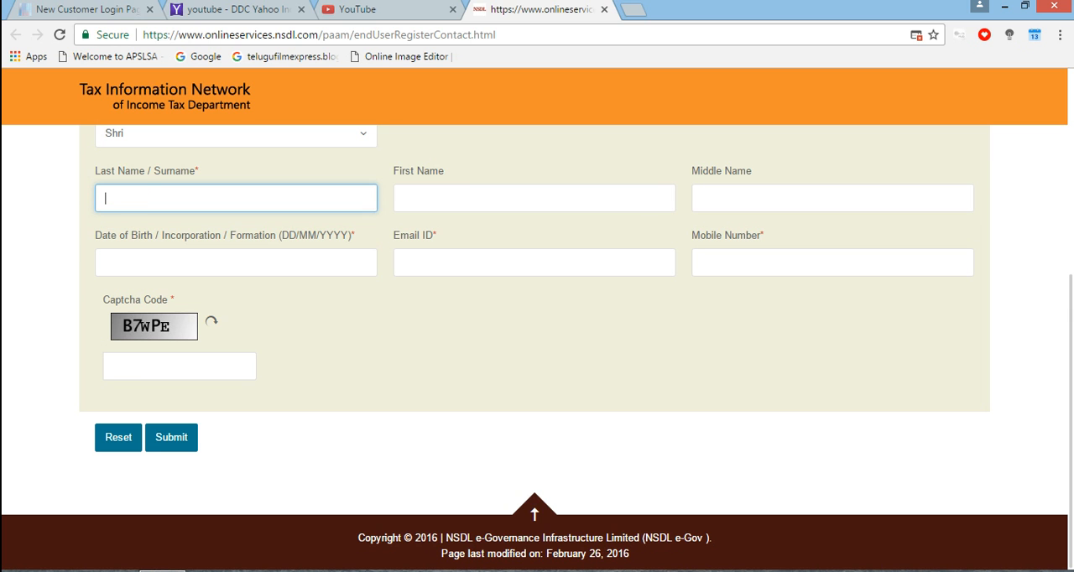
text(M)
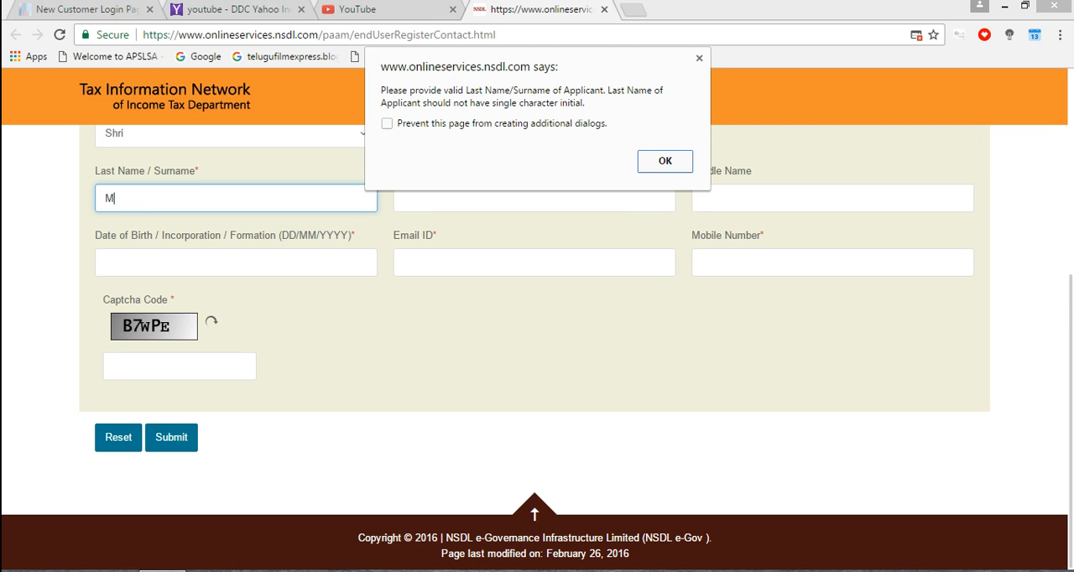
key(Return)
key(BackSpace)
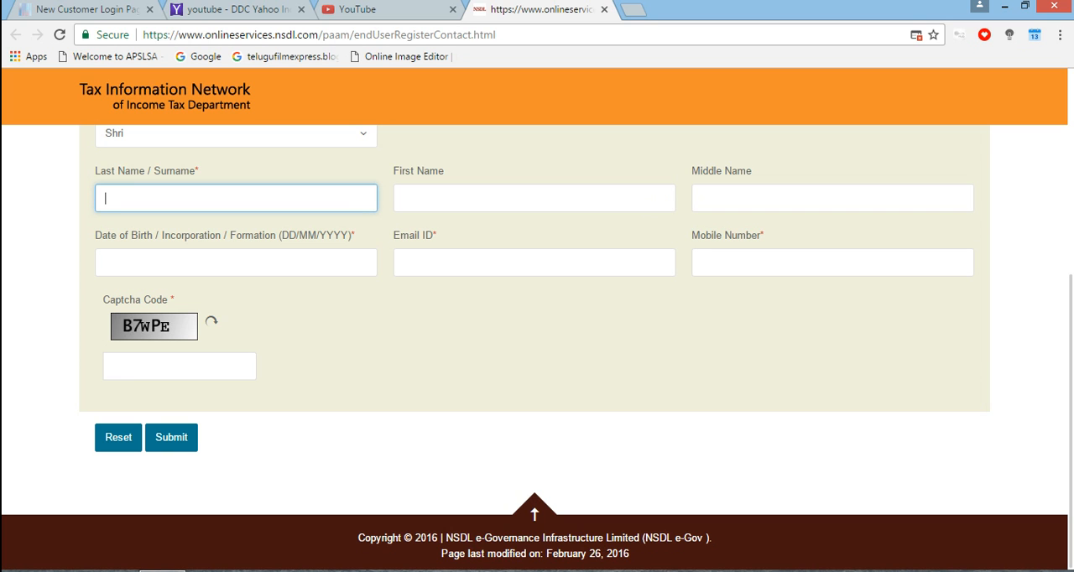
Fill in the applicant's full last name and first name
text(MAHESH)
key(Tab)
text(MAHESH)
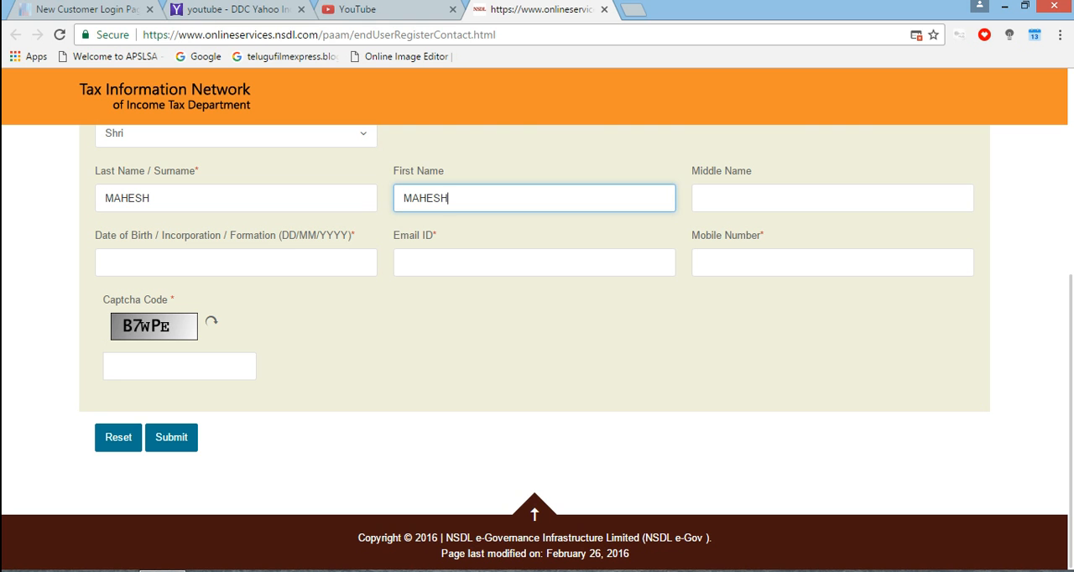
Choose the applicant's date of birth from the calendar
click(236, 263)
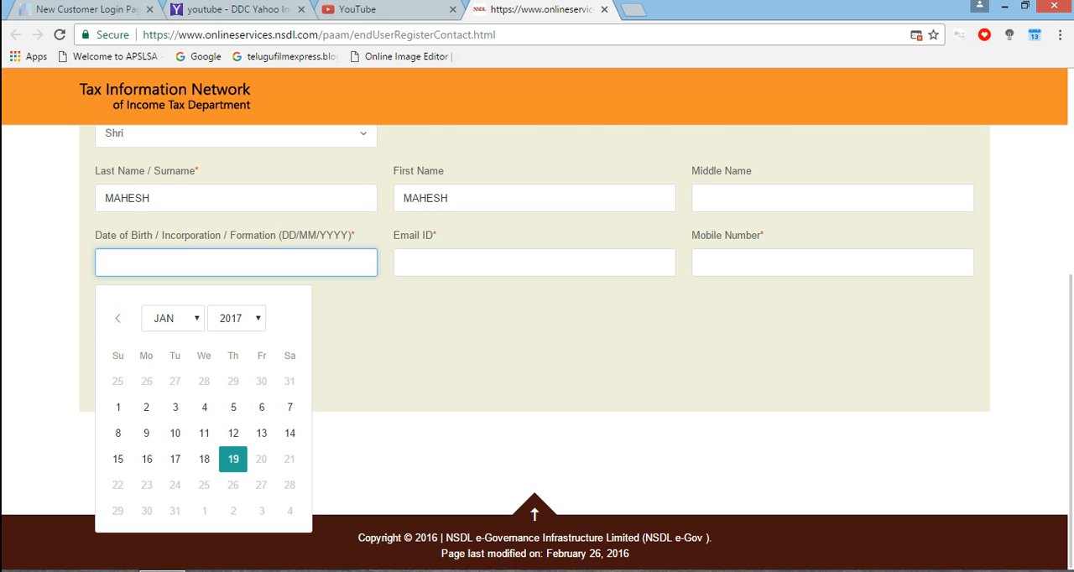
click(235, 318)
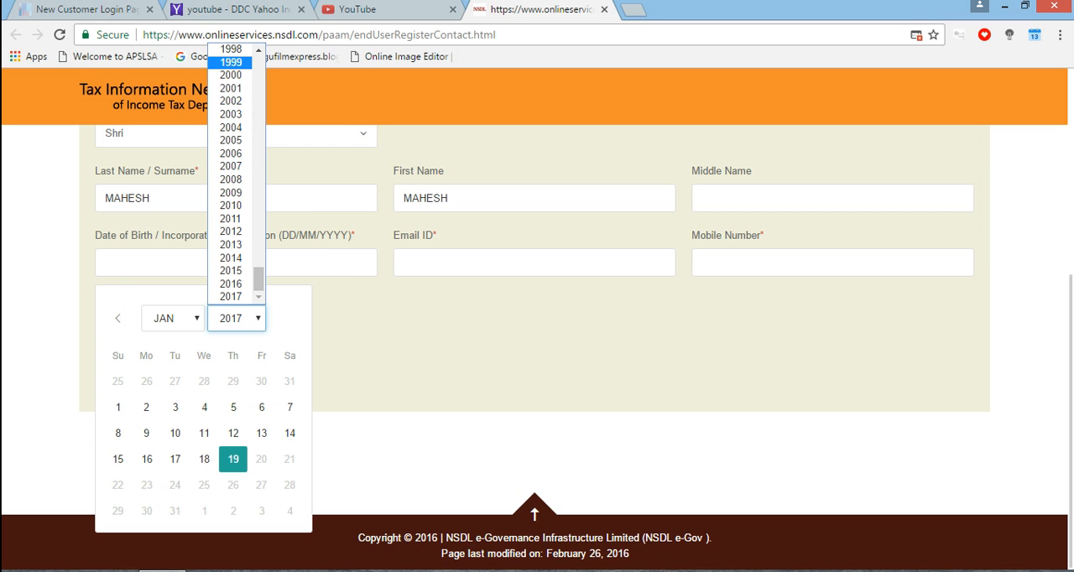
click(259, 50)
click(259, 50)
click(258, 51)
click(259, 50)
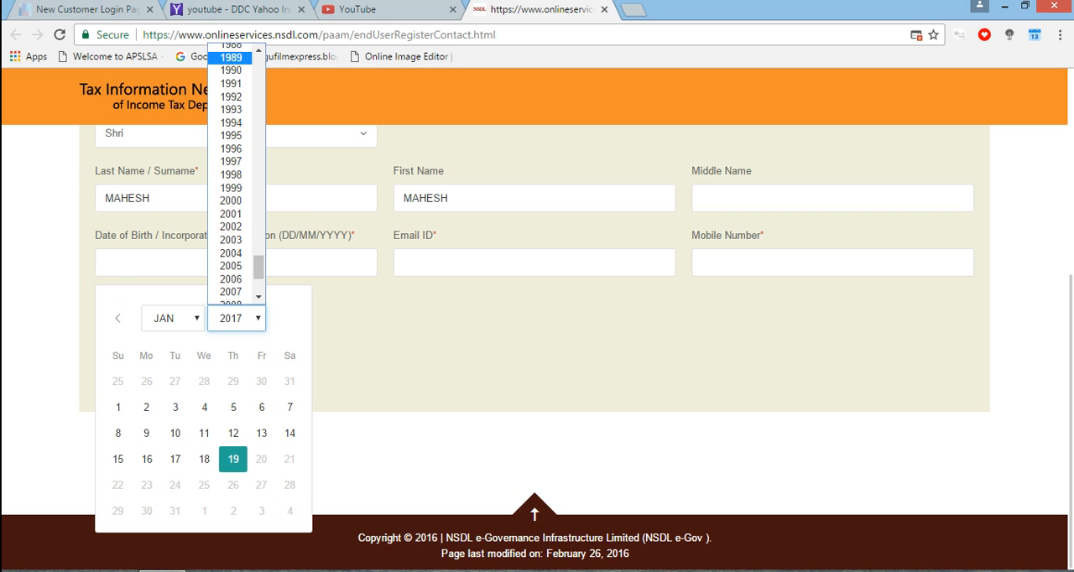
click(230, 70)
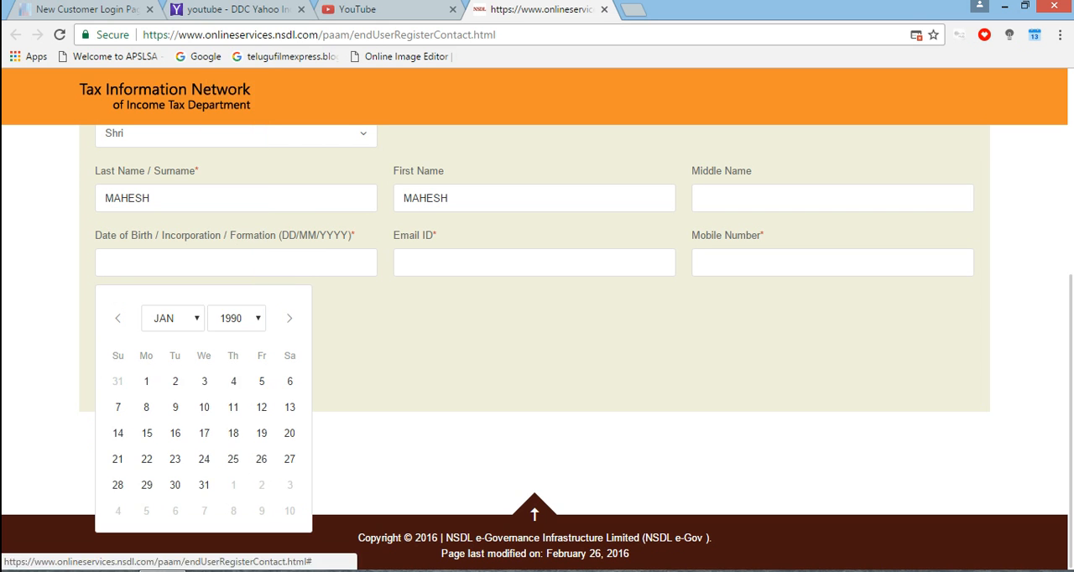
click(175, 381)
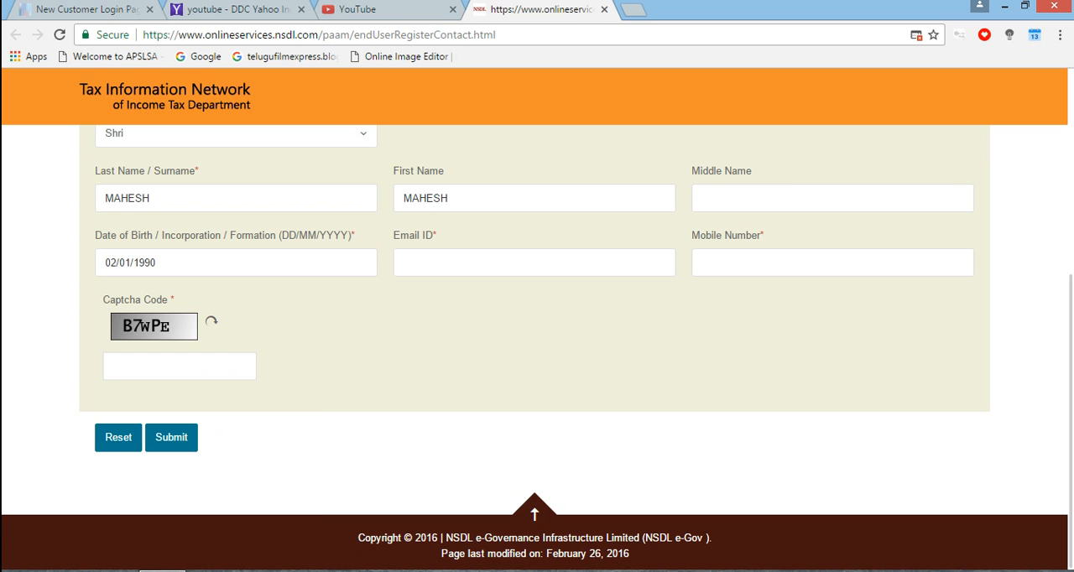
Fill in the applicant's email address and mobile number
click(470, 263)
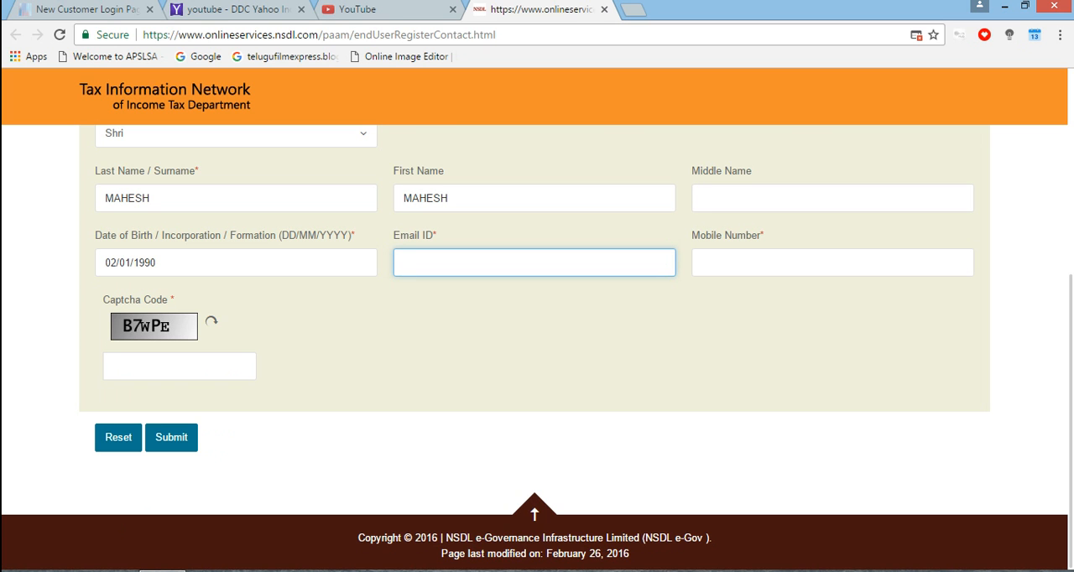
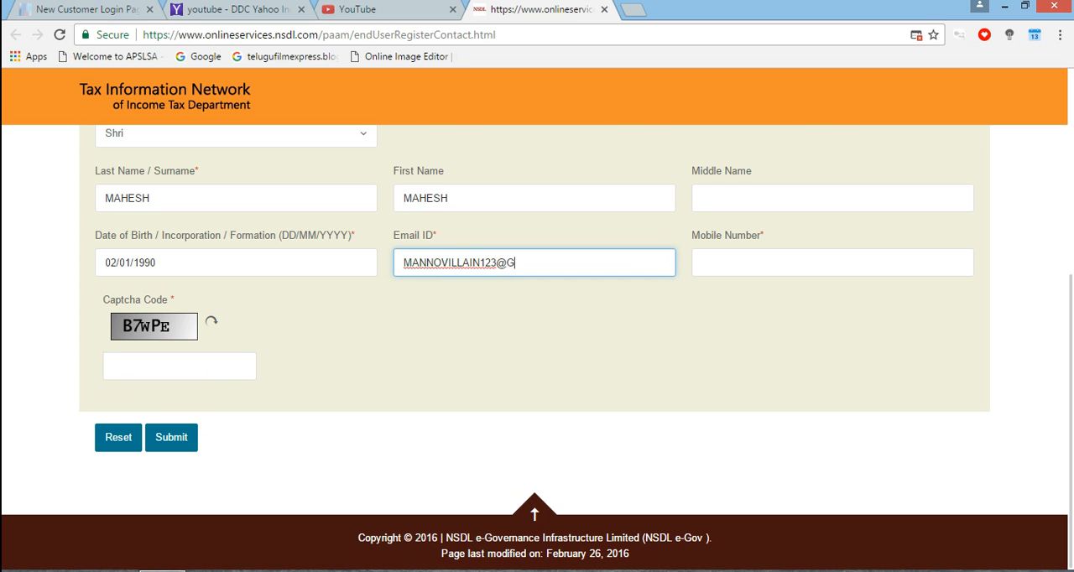
key(Tab)
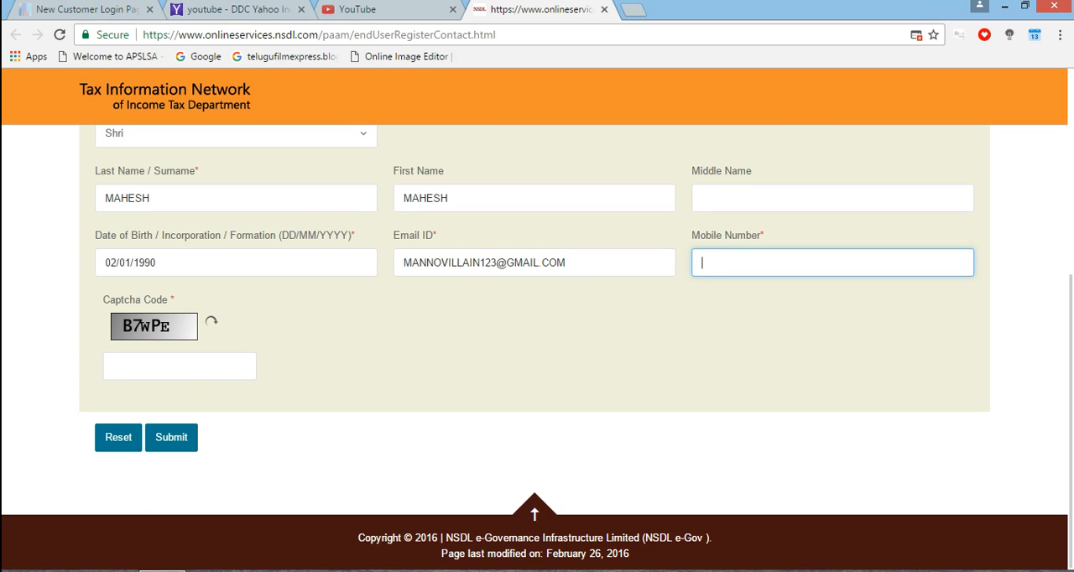
Enter the displayed captcha code in capitals and try to submit the application form
click(168, 367)
text(B)
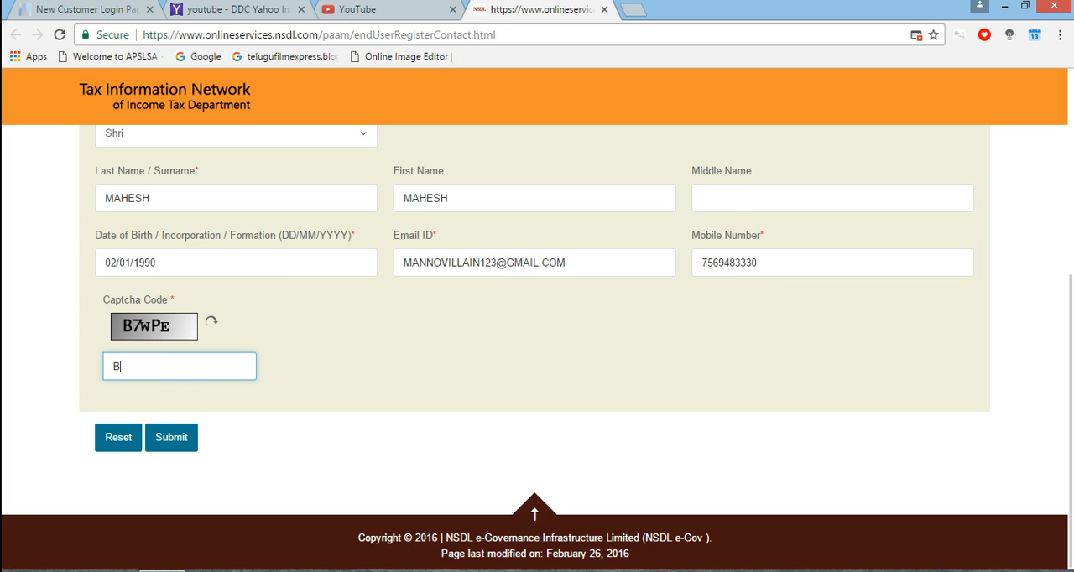
text(7WPE)
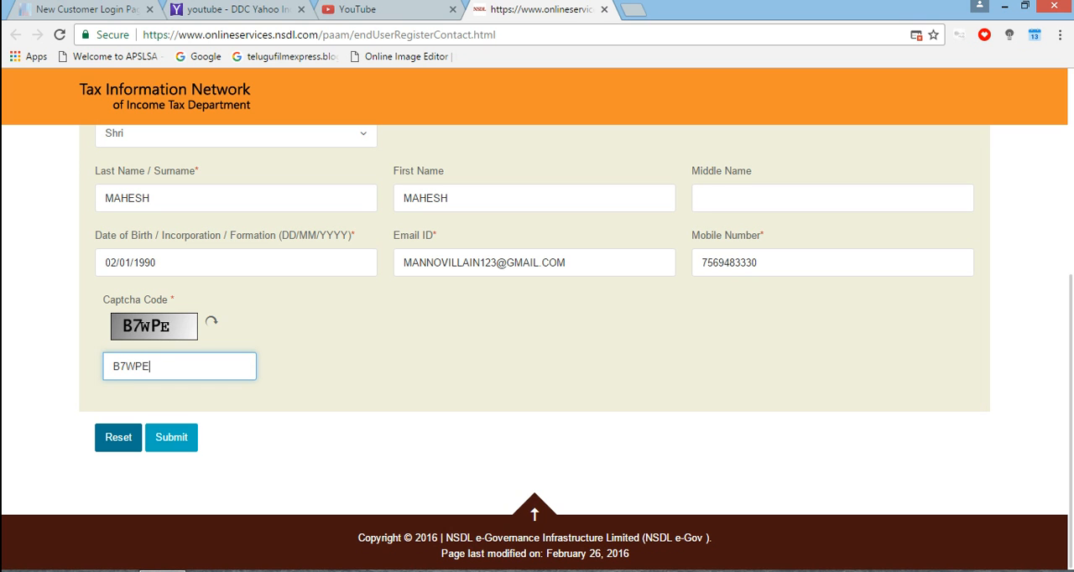
click(171, 438)
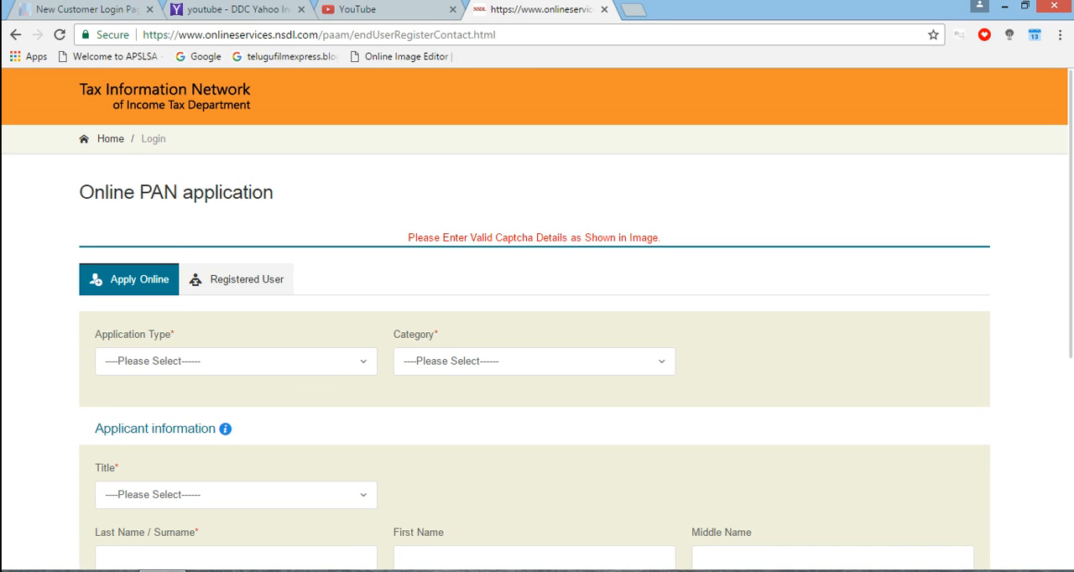
Select New PAN - Indian Citizen (Form 49A) as the application type and INDIVIDUAL as the category in the cleared form
scroll(538, 336, down, 4)
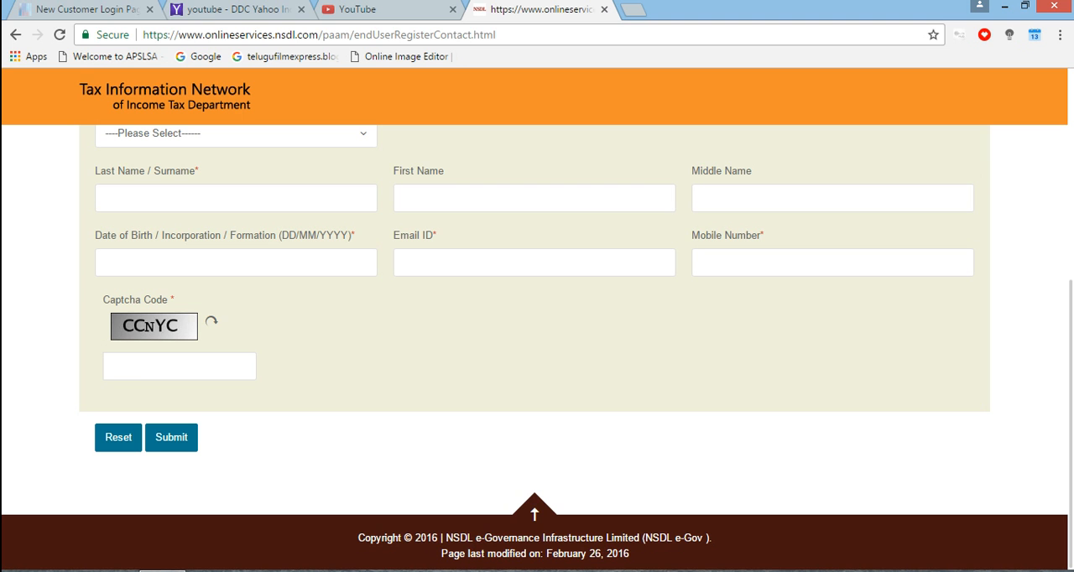
scroll(537, 336, up, 4)
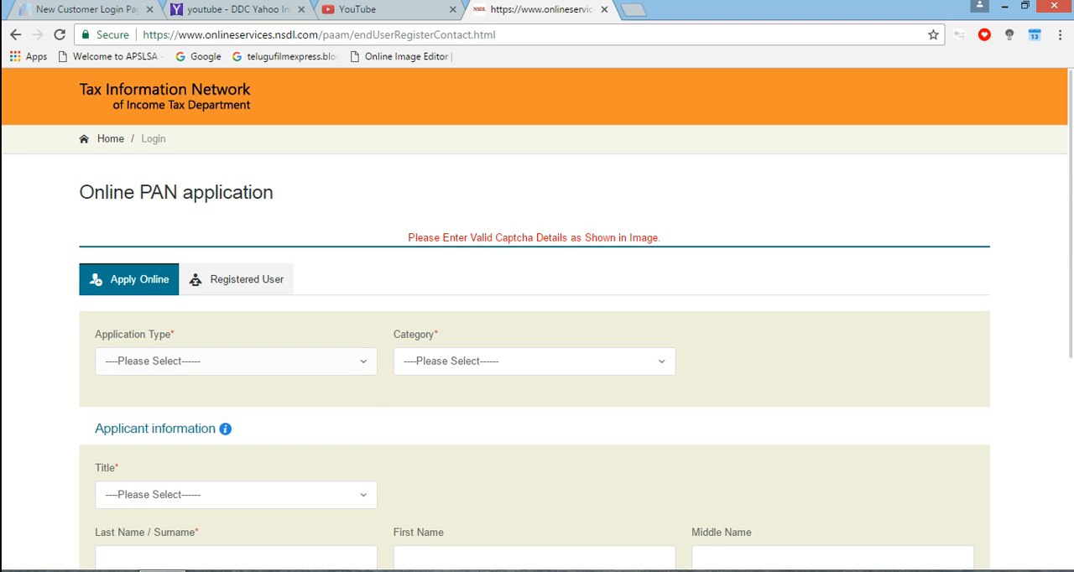
click(236, 361)
click(190, 420)
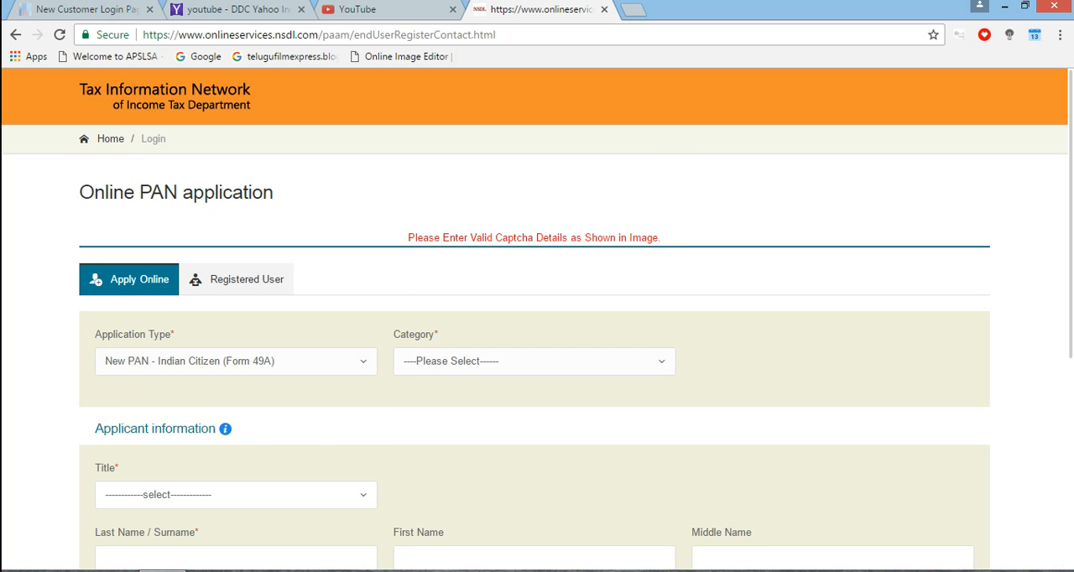
click(533, 361)
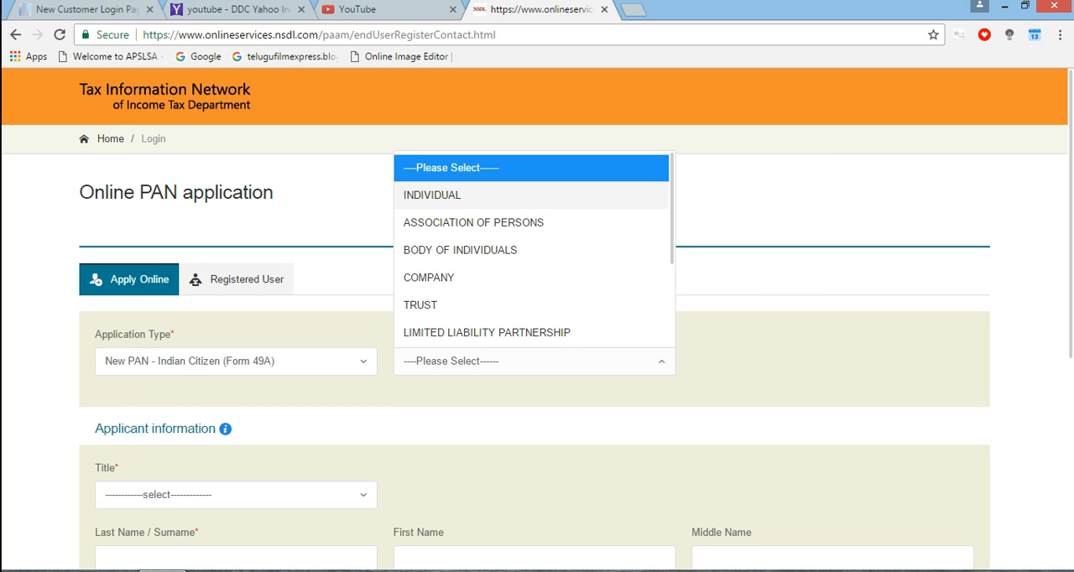
click(436, 195)
Set the title to Shri and fill in the applicant's last name and first name
click(236, 495)
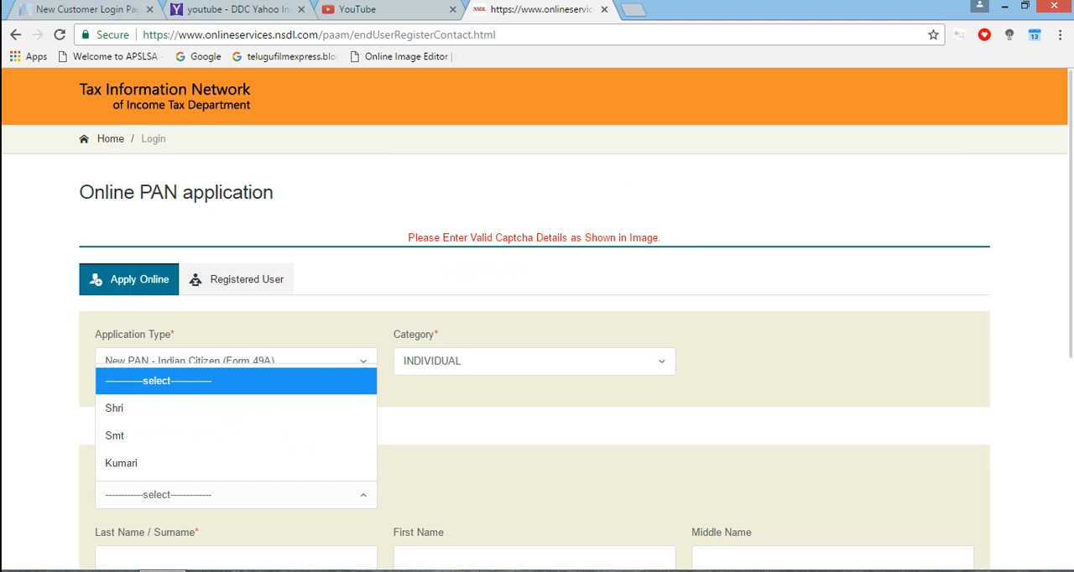
click(168, 407)
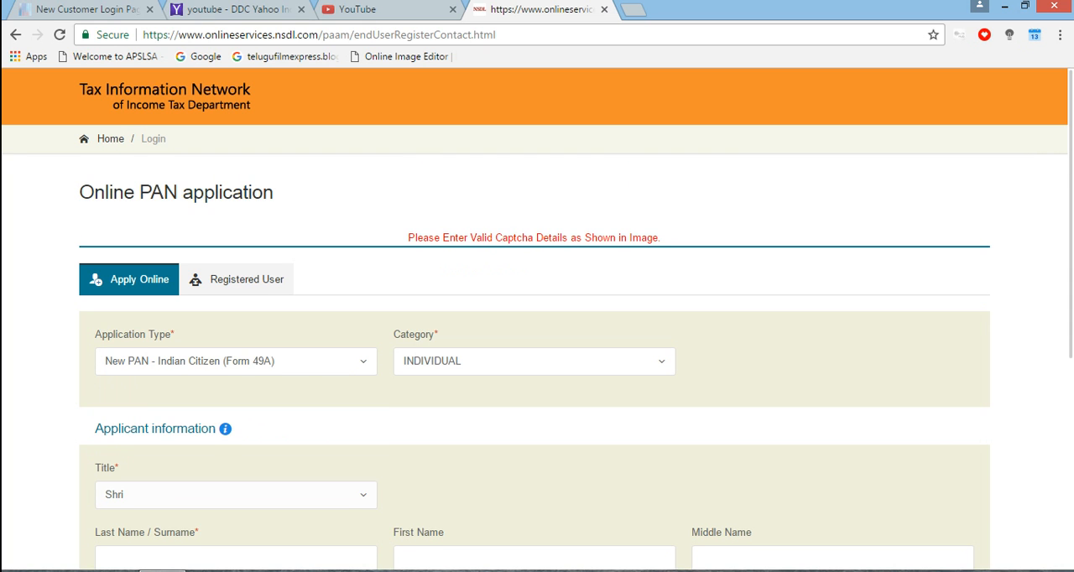
click(236, 559)
text(MAHESH)
key(Tab)
text(MAHESH)
key(Tab)
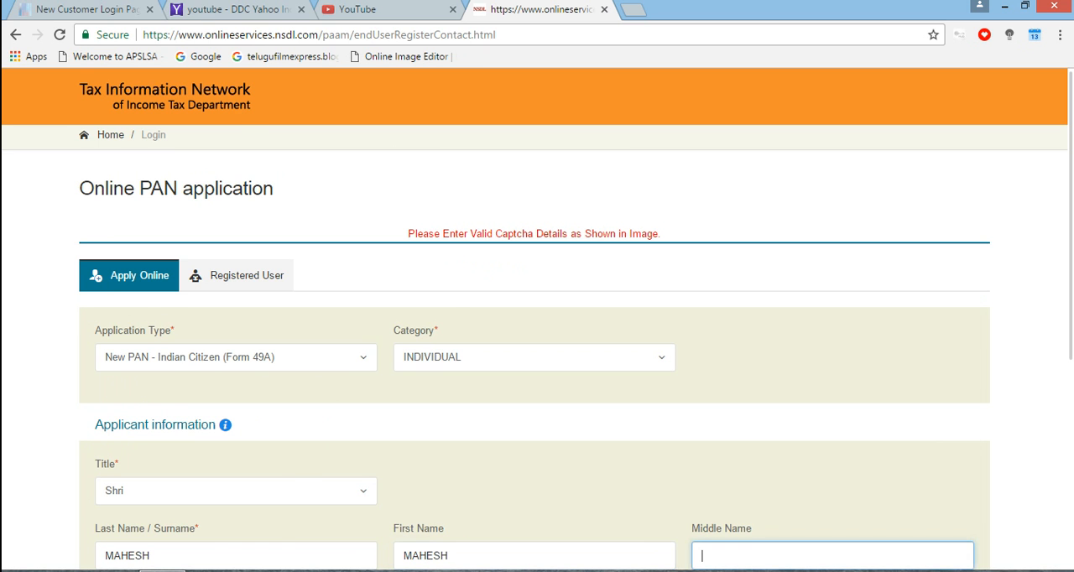
Pick the applicant's date of birth in the calendar, leaving the middle name empty
key(Tab)
click(239, 376)
click(259, 106)
click(259, 107)
click(259, 107)
click(258, 107)
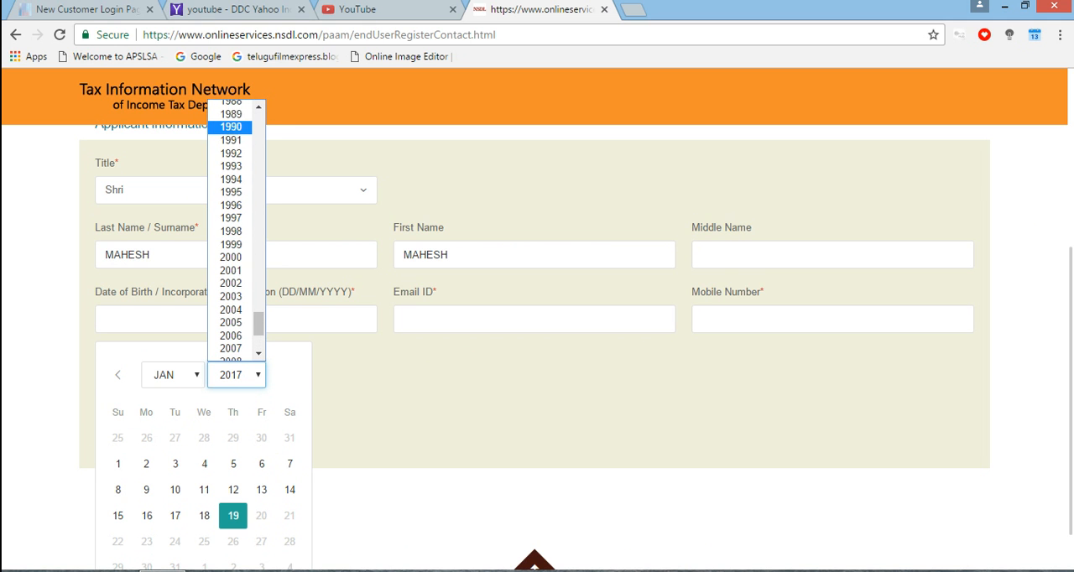
click(231, 127)
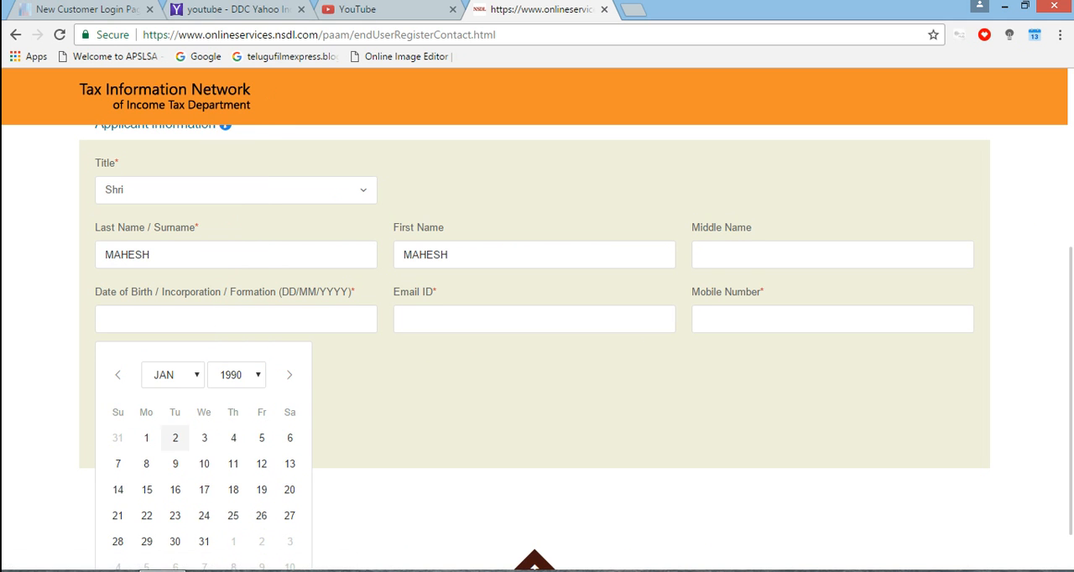
click(174, 438)
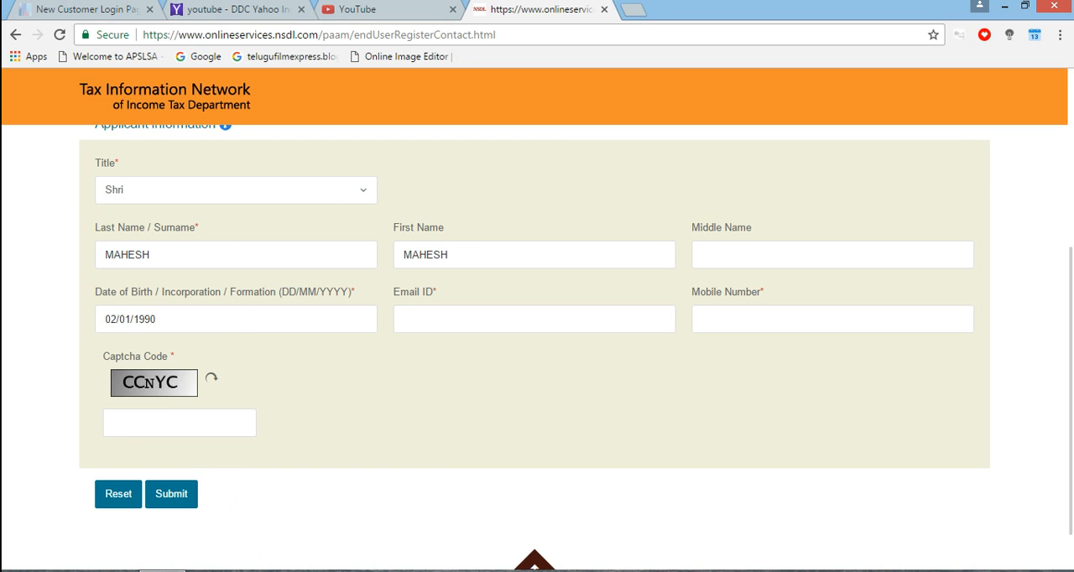
Fill in the applicant's email ID and mobile number
click(470, 319)
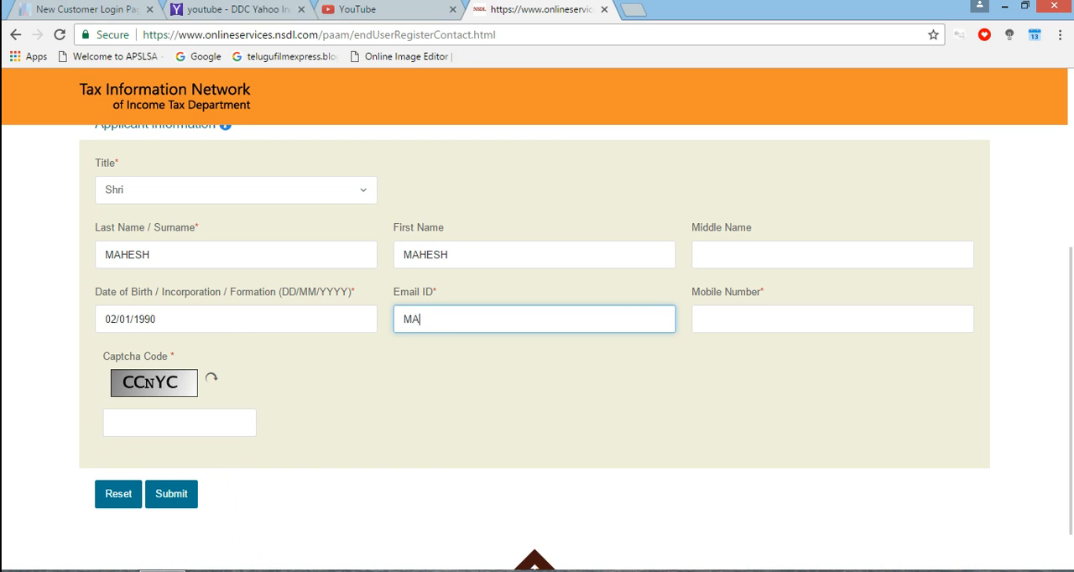
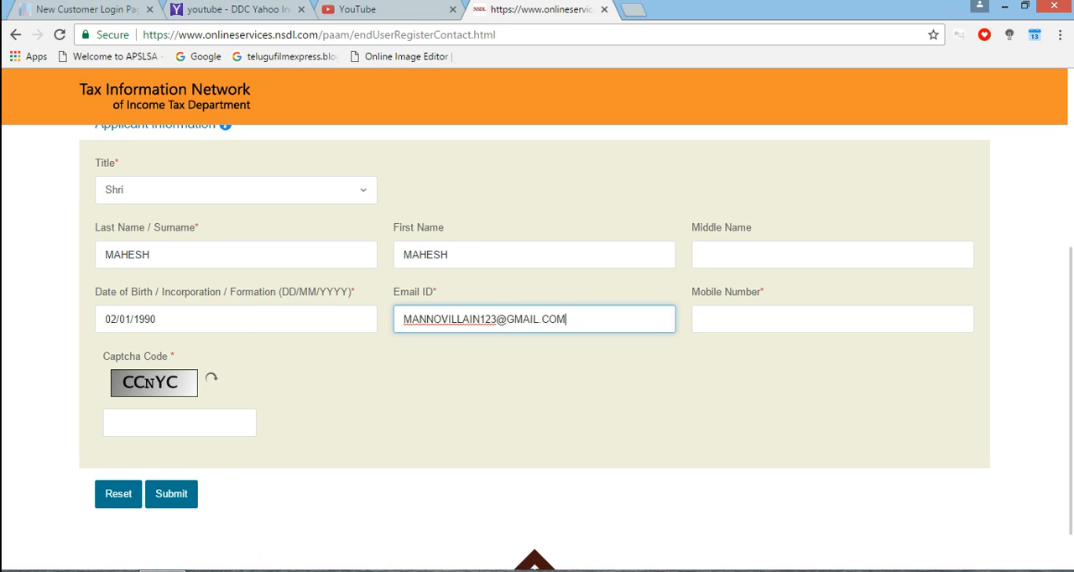
key(Tab)
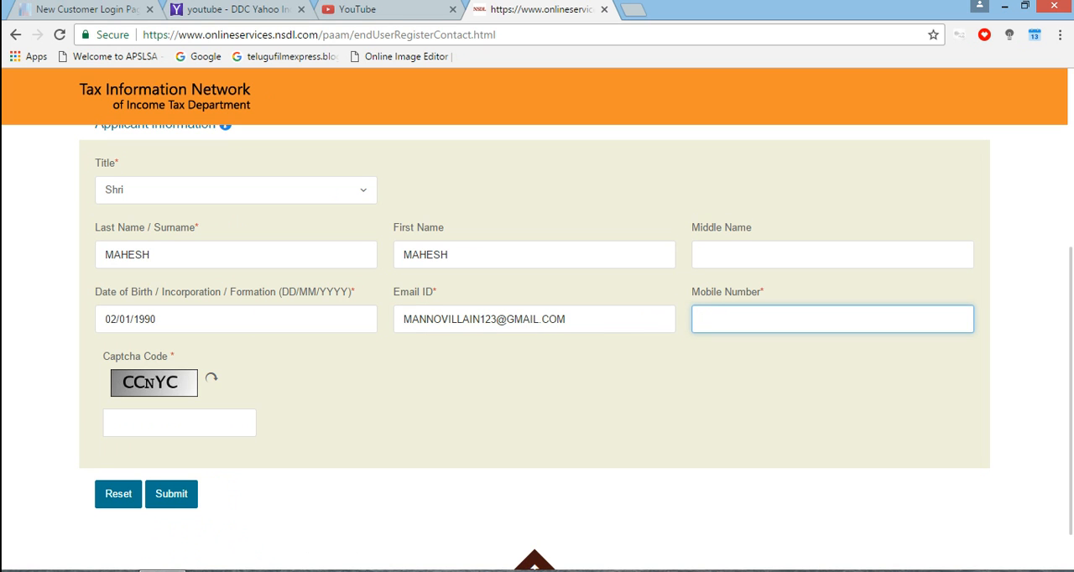
Submit the registration with the displayed captcha code in capitals and continue with the PAN application form
click(180, 424)
text(CCNYC)
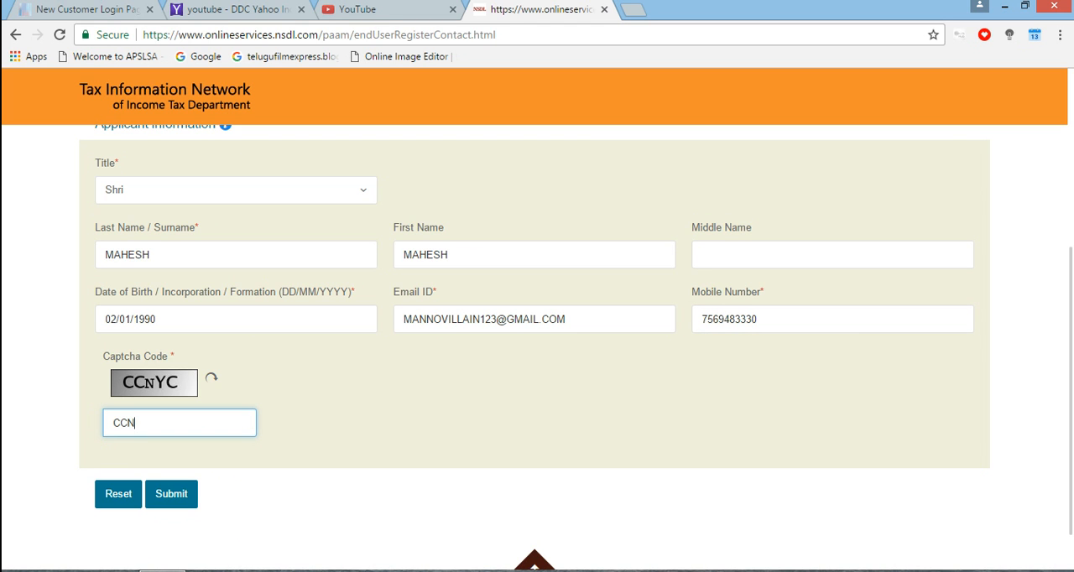
click(171, 494)
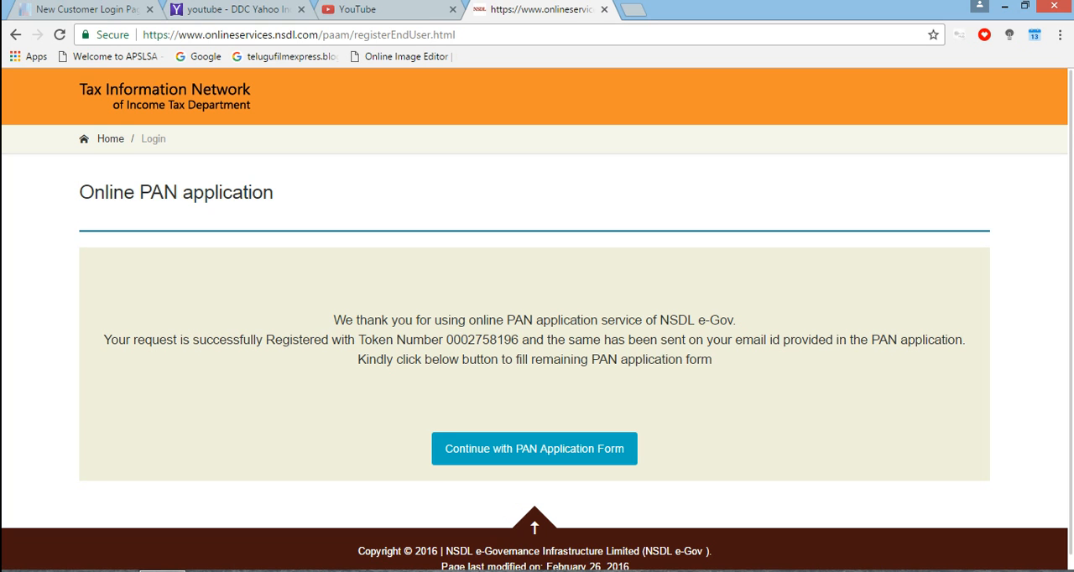
click(534, 449)
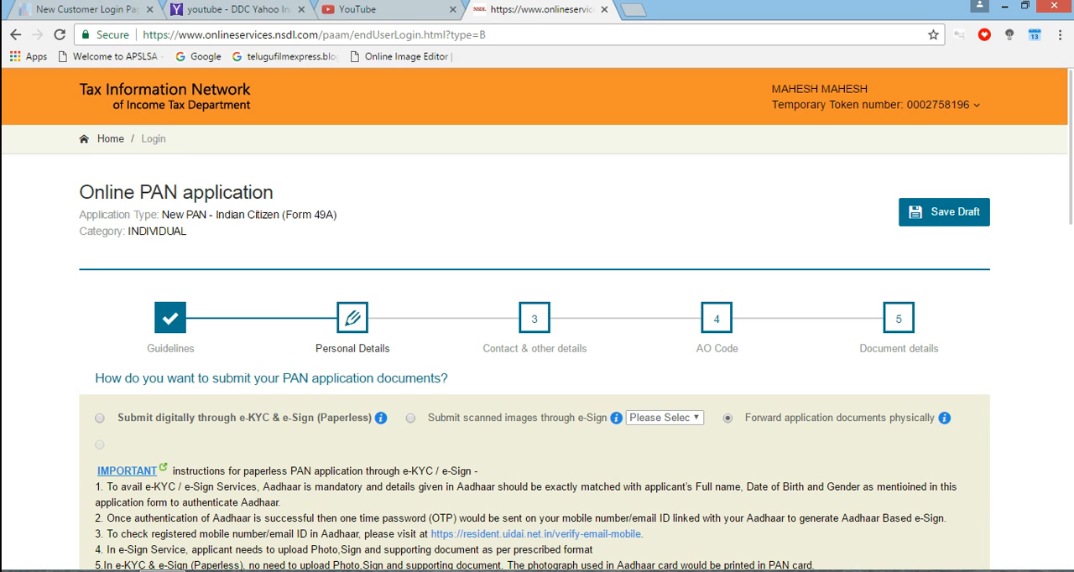
Look through the Personal Details page, from the document submission options and Aadhaar number down to the parents' name fields
scroll(537, 335, down, 5)
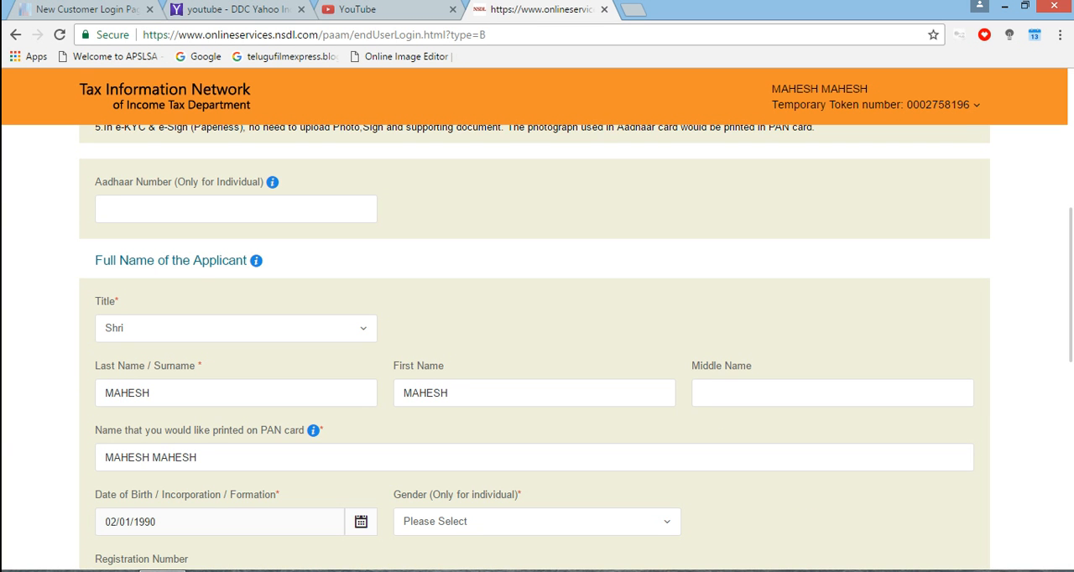
click(330, 220)
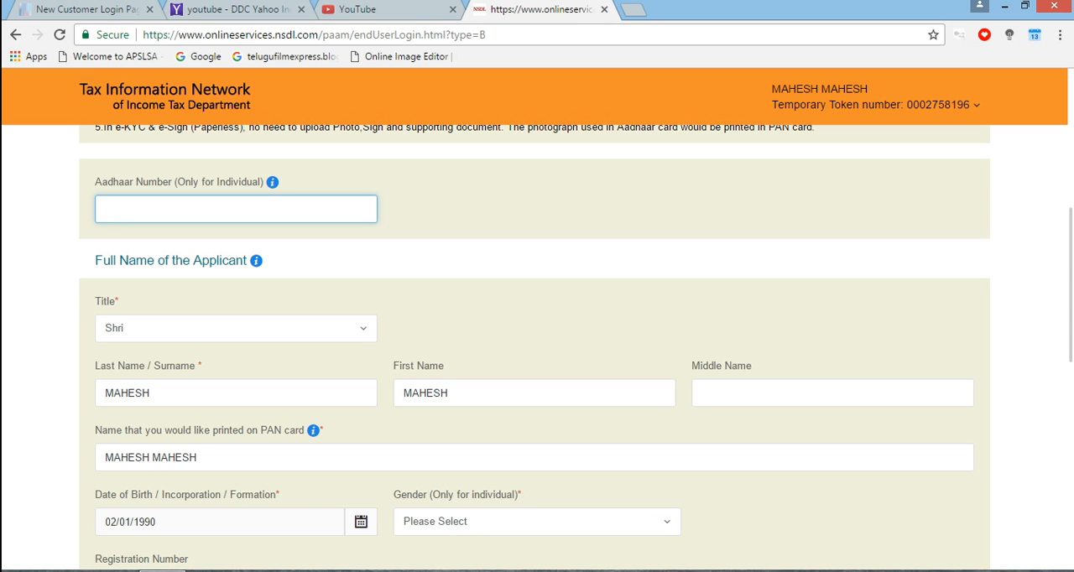
key(Tab)
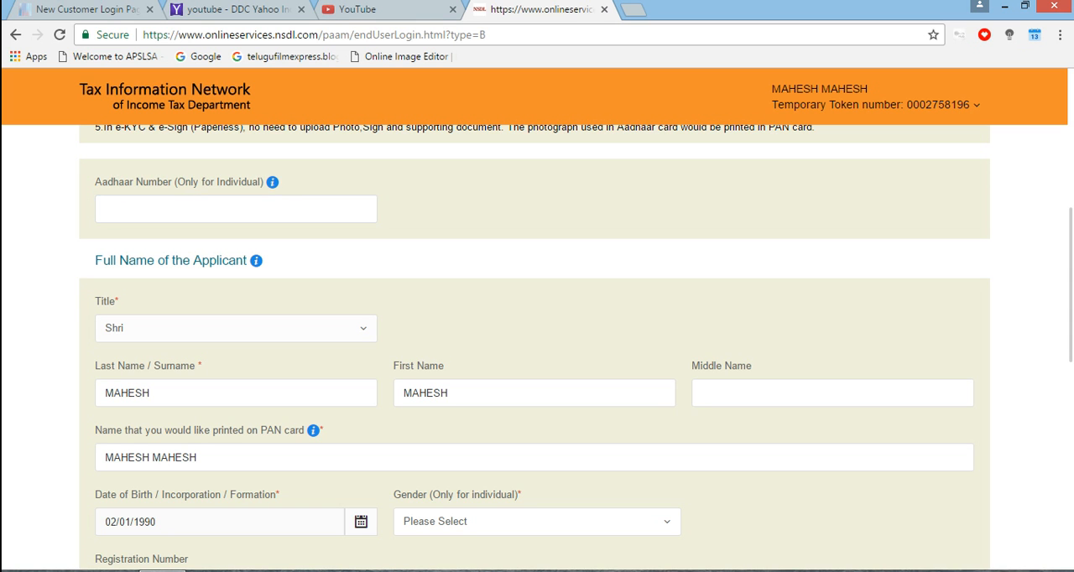
key(Tab)
key(Tab)
key(Tab)
key(Tab)
key(Tab)
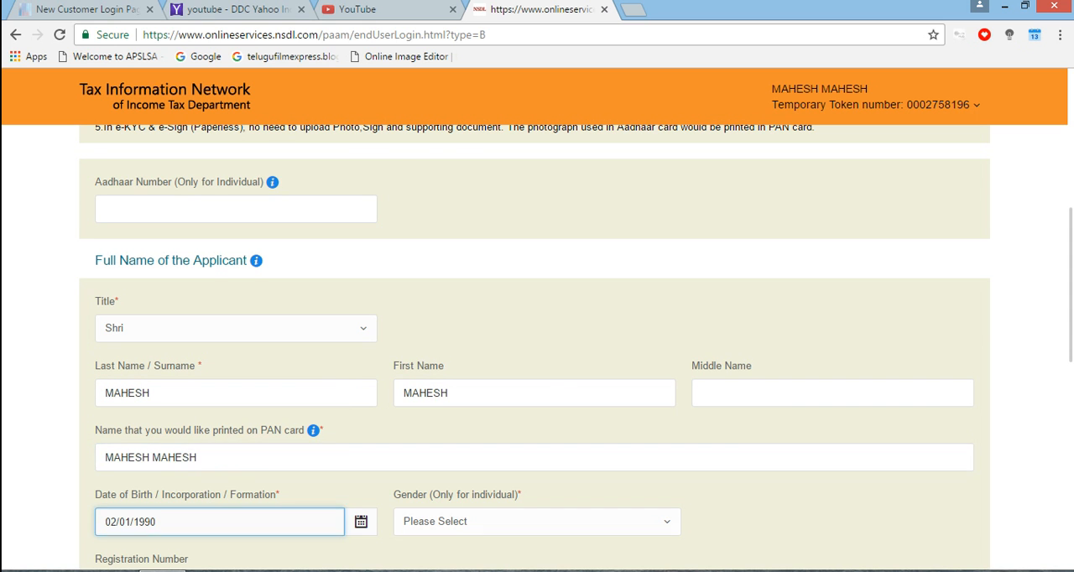
key(Tab)
key(Tab)
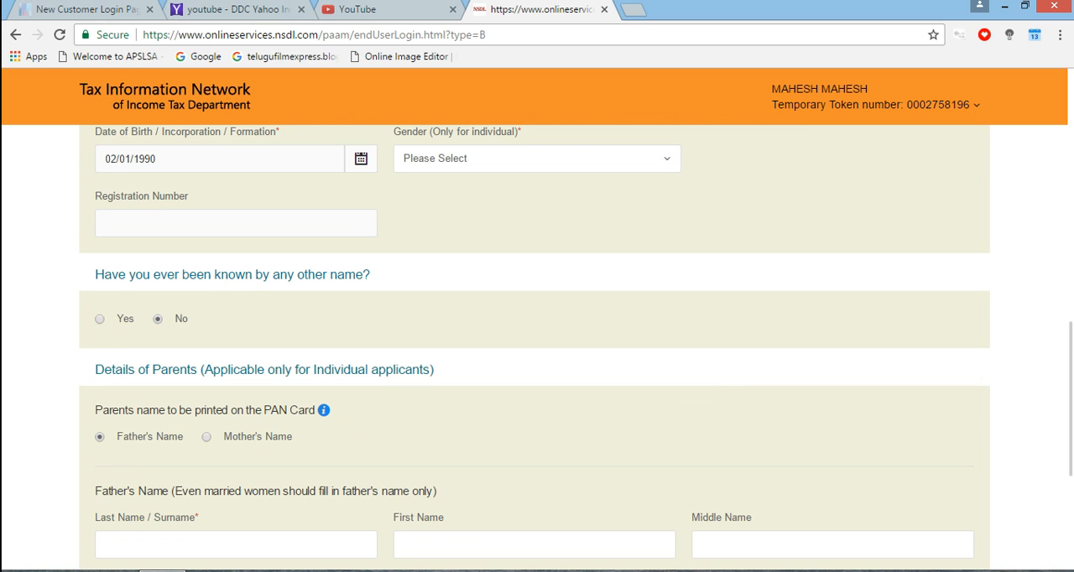
key(Tab)
key(Tab)
key(Tab)
key(Tab)
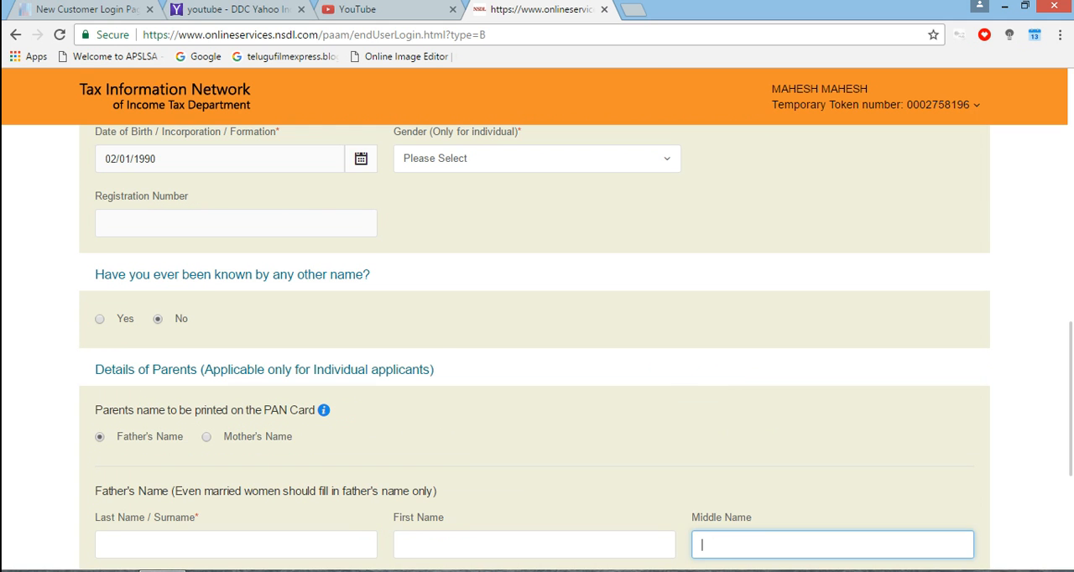
key(Tab)
key(Tab)
key(Tab)
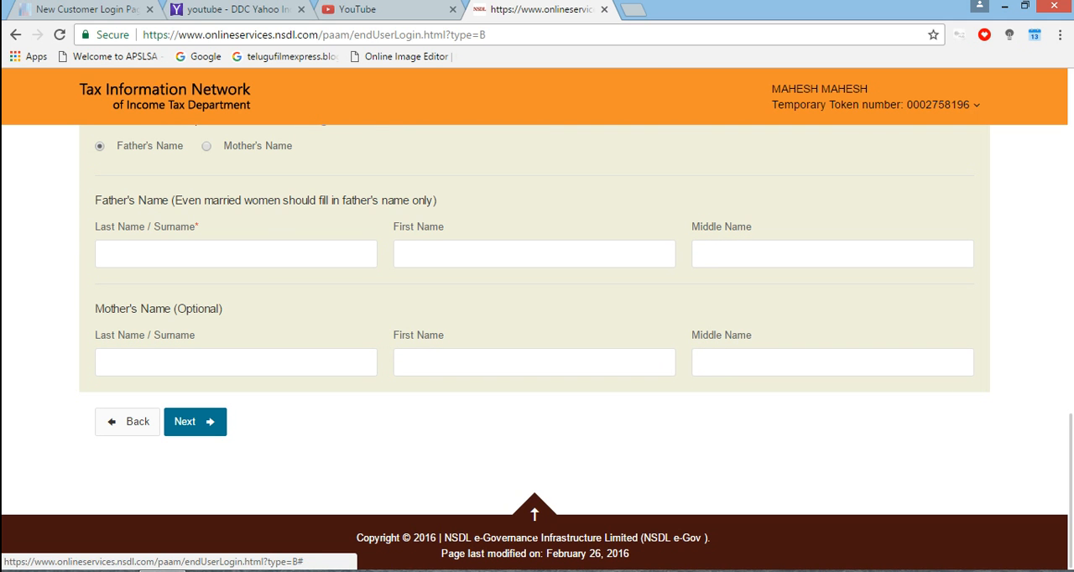
key(Page_Up)
key(Page_Up)
key(Page_Up)
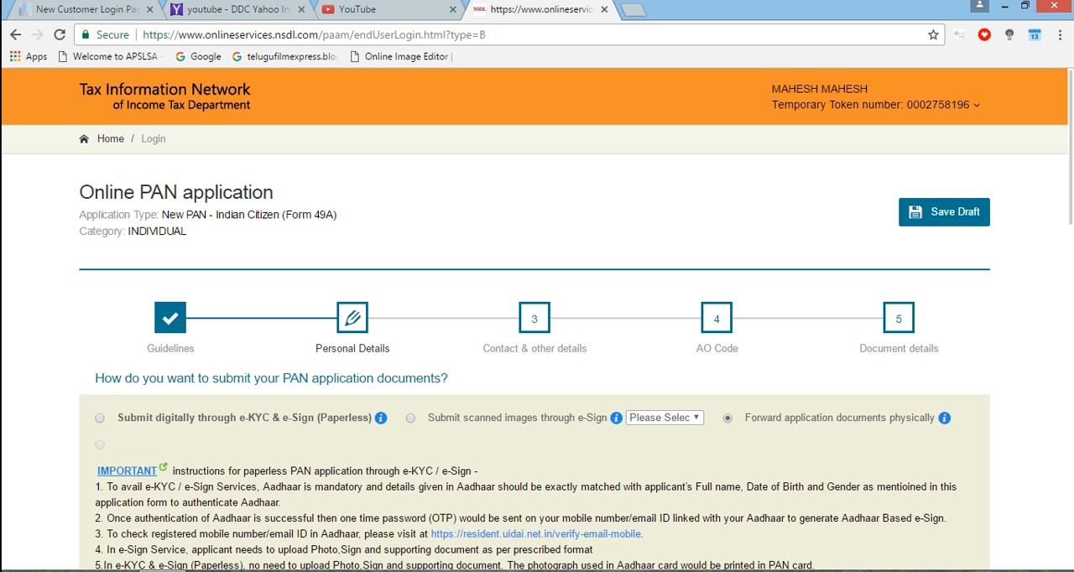
drag(316, 348, 393, 349)
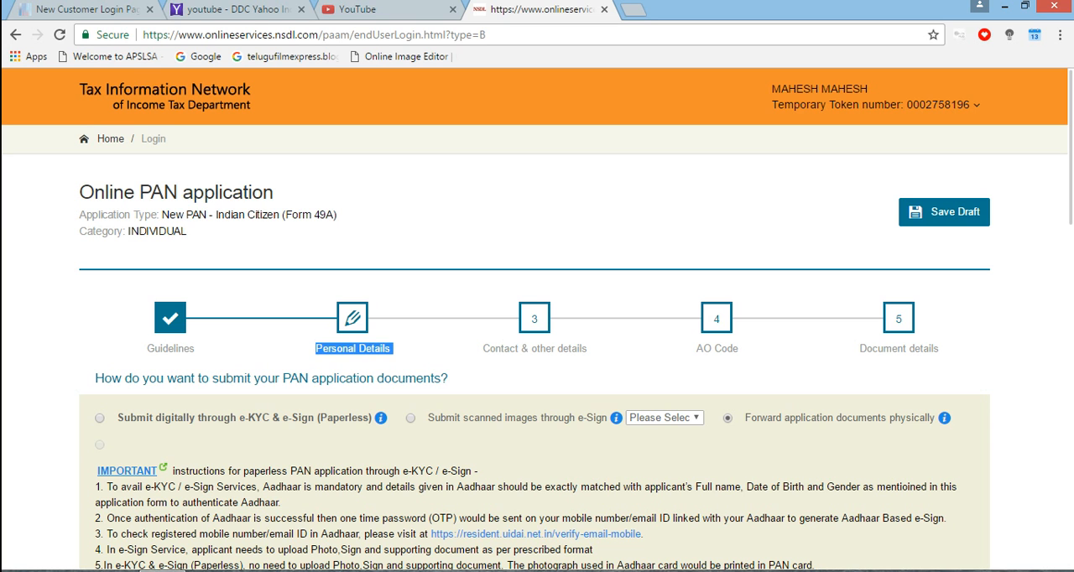
click(393, 350)
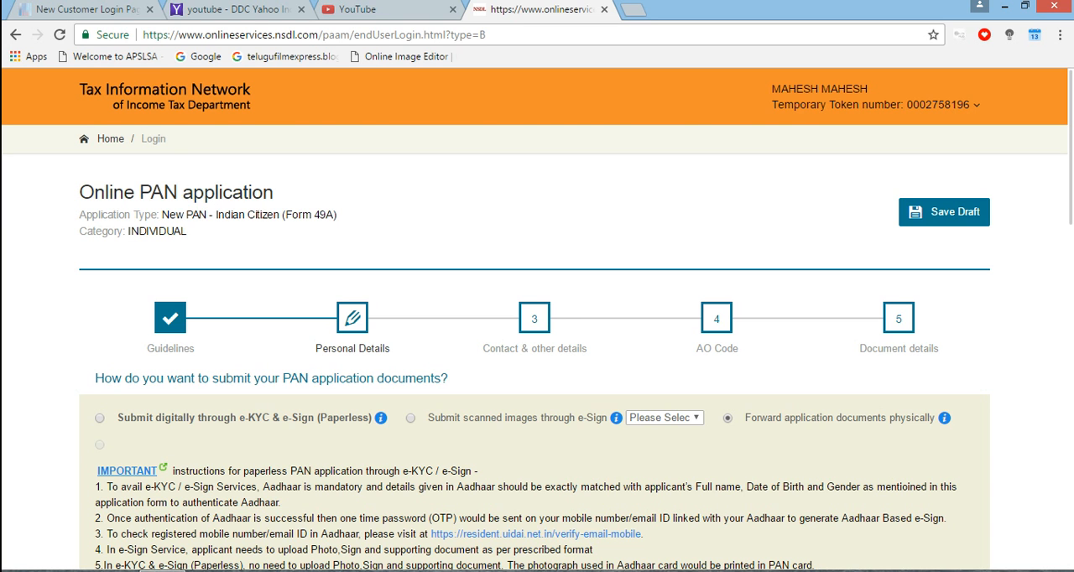
Enter the applicant's Aadhaar number in the personal details
scroll(538, 345, down, 5)
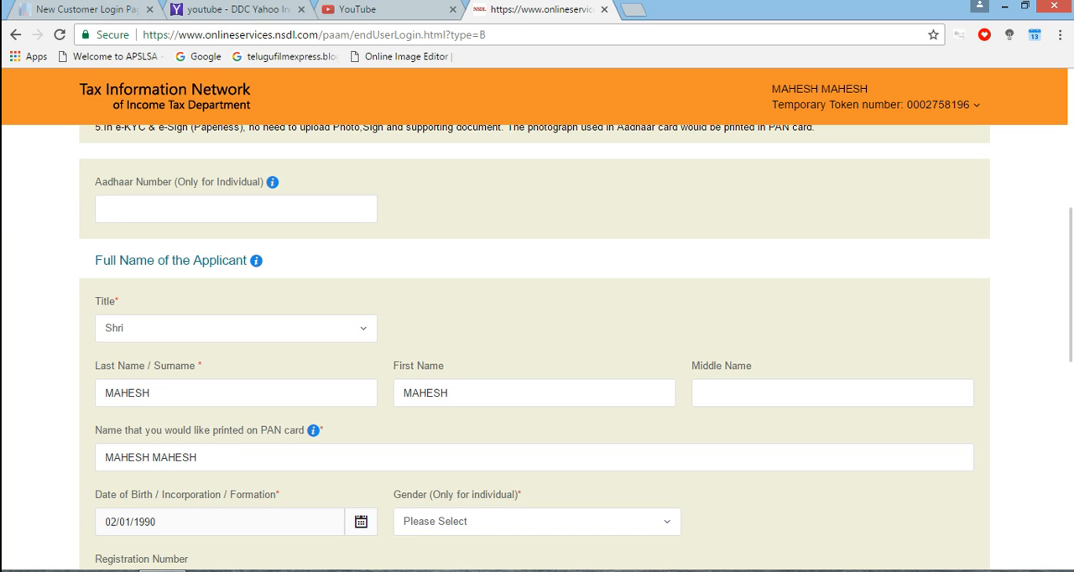
click(236, 209)
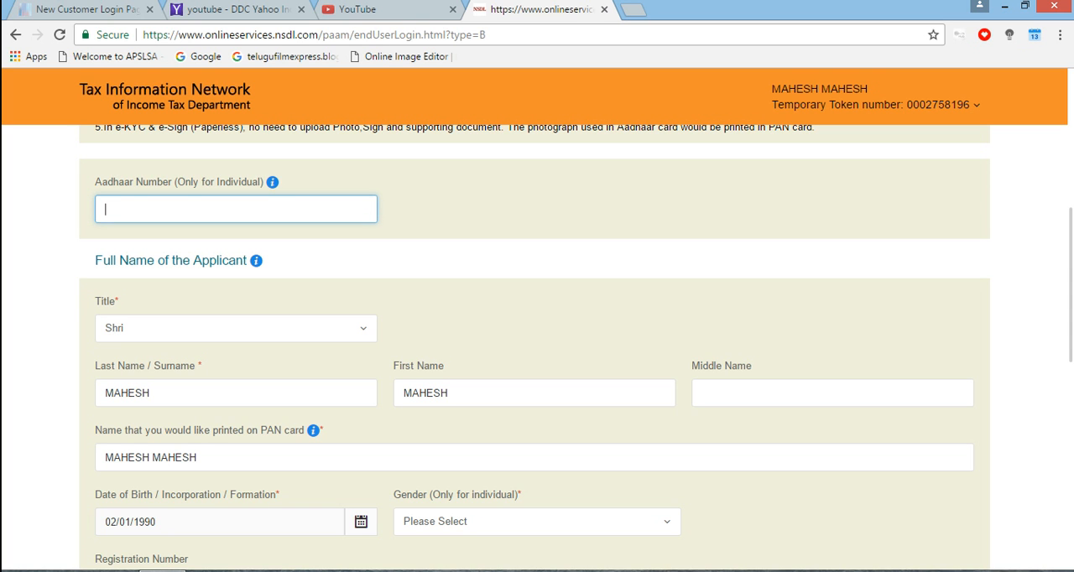
key(Tab)
key(Tab)
key(Tab)
key(Tab)
key(Tab)
key(Tab)
key(Tab)
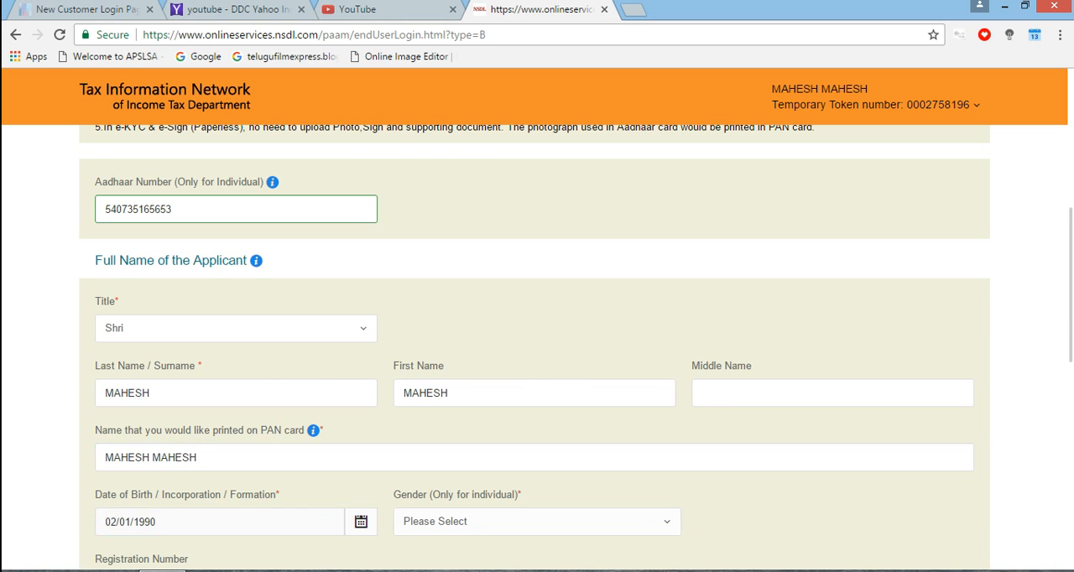
Set the applicant's gender to Male
scroll(538, 335, down, 4)
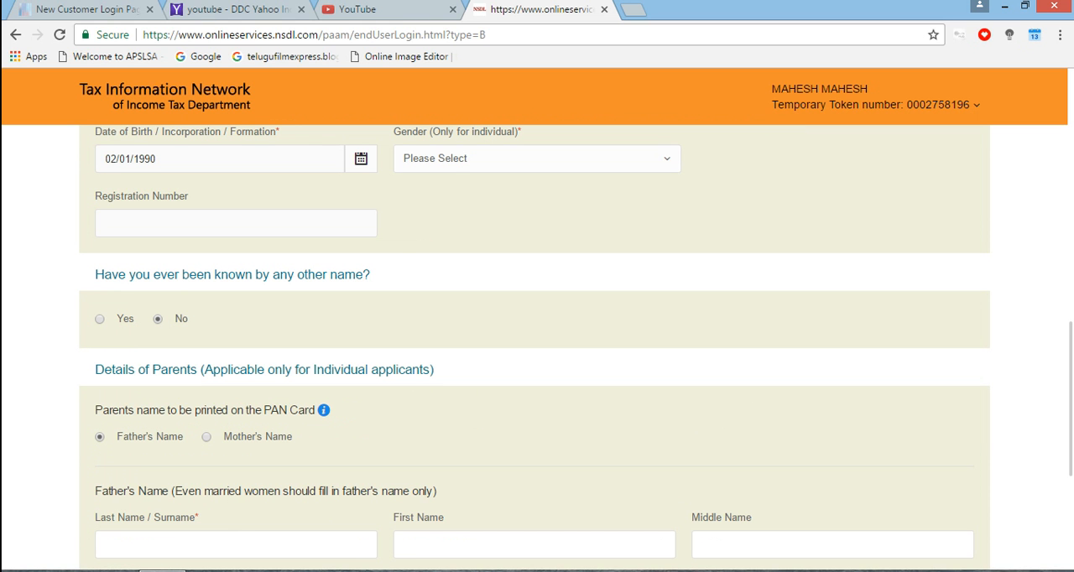
click(537, 159)
click(537, 218)
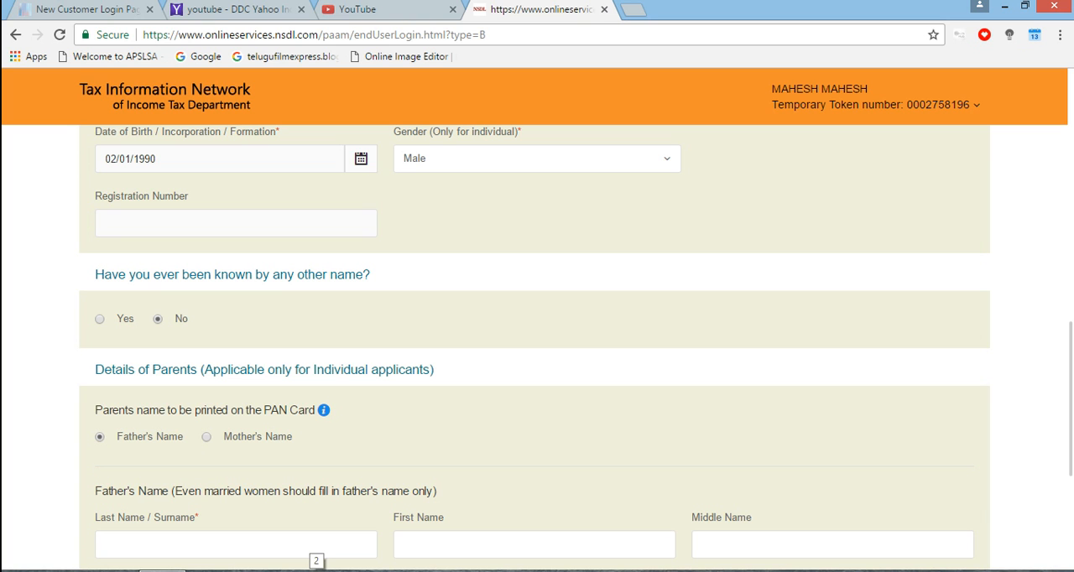
Fill in the father's last name and first name, and proceed to the Contact & other details page
click(310, 541)
scroll(537, 336, down, 3)
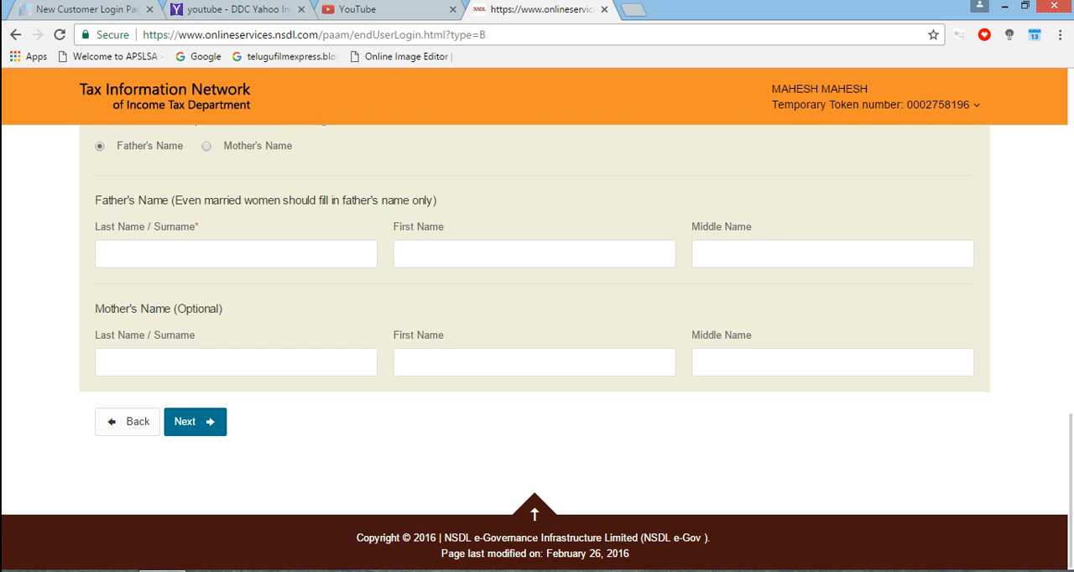
click(236, 255)
text(RAMESH)
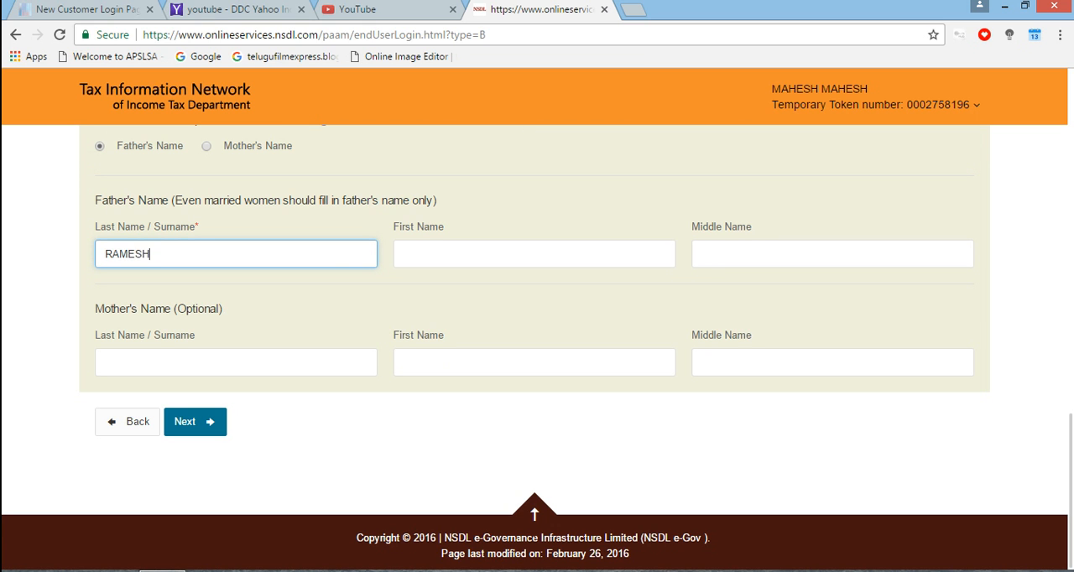
click(535, 254)
text(RAMES)
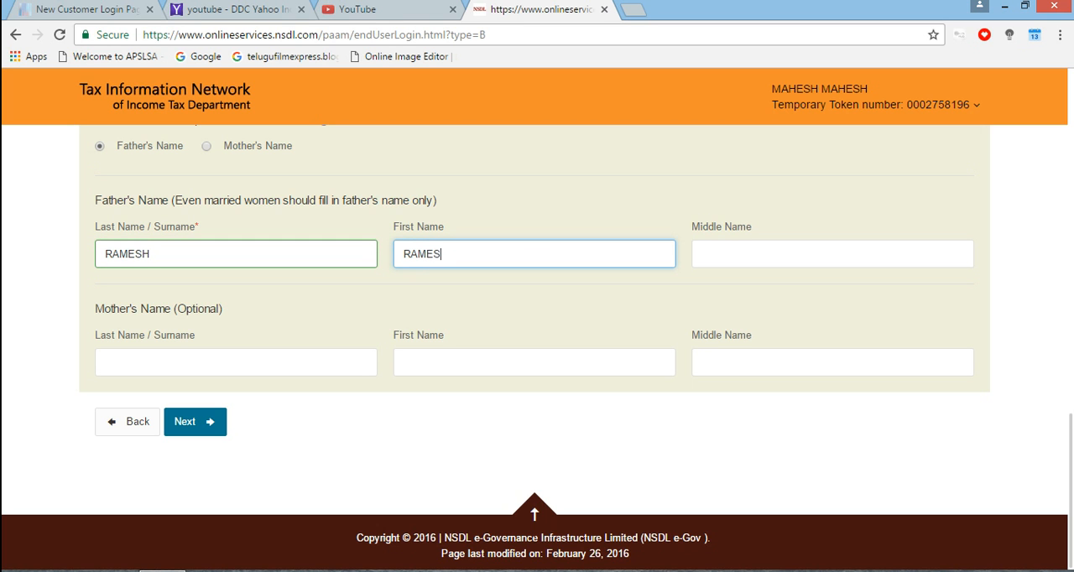
text(H)
click(193, 422)
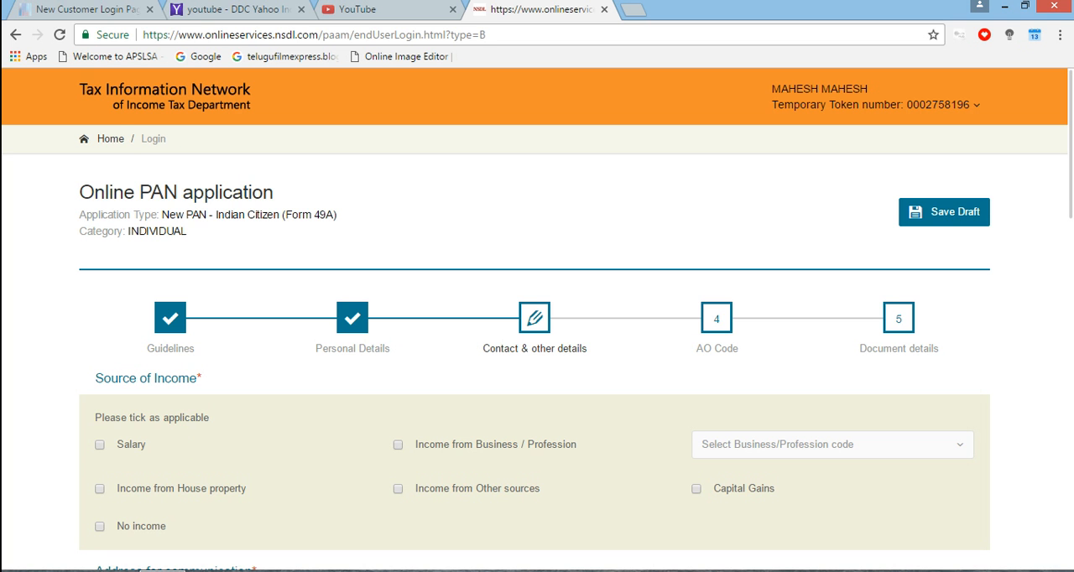
Set the source of income to No income and choose Residence as the address for communication
scroll(537, 335, down, 5)
scroll(537, 336, up, 2)
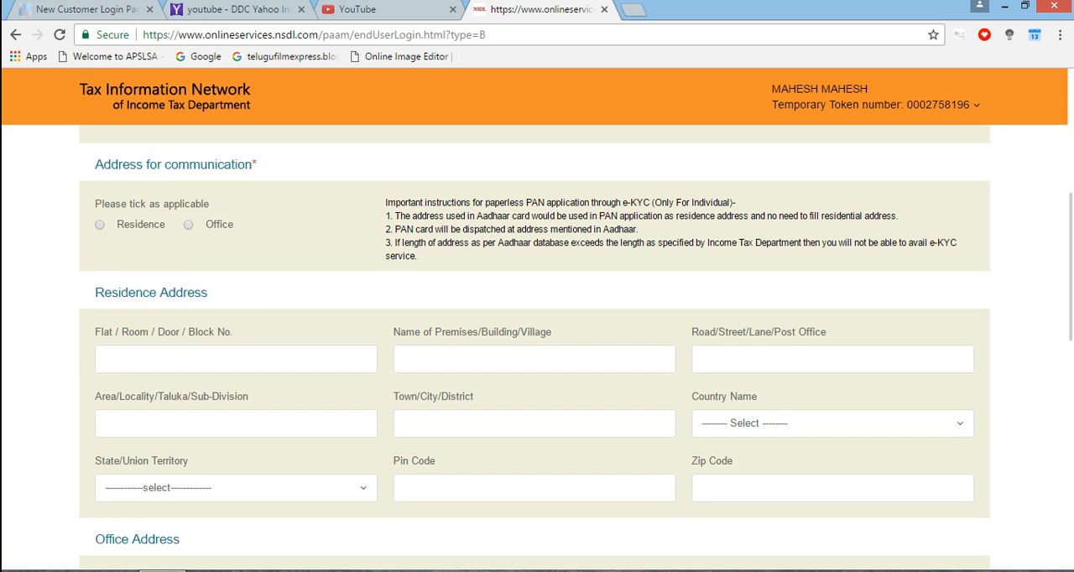
scroll(537, 336, up, 1)
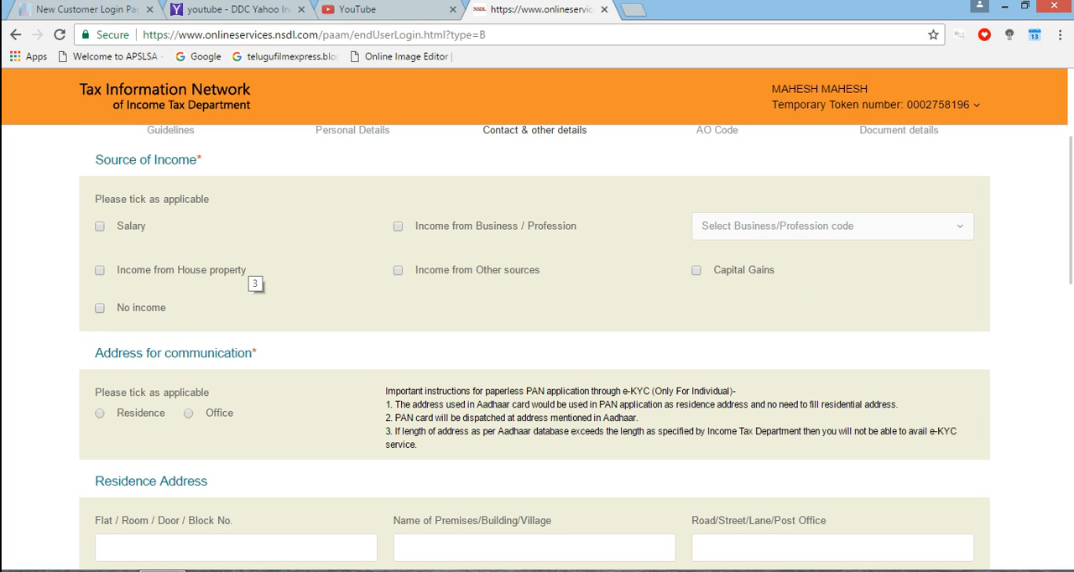
click(99, 308)
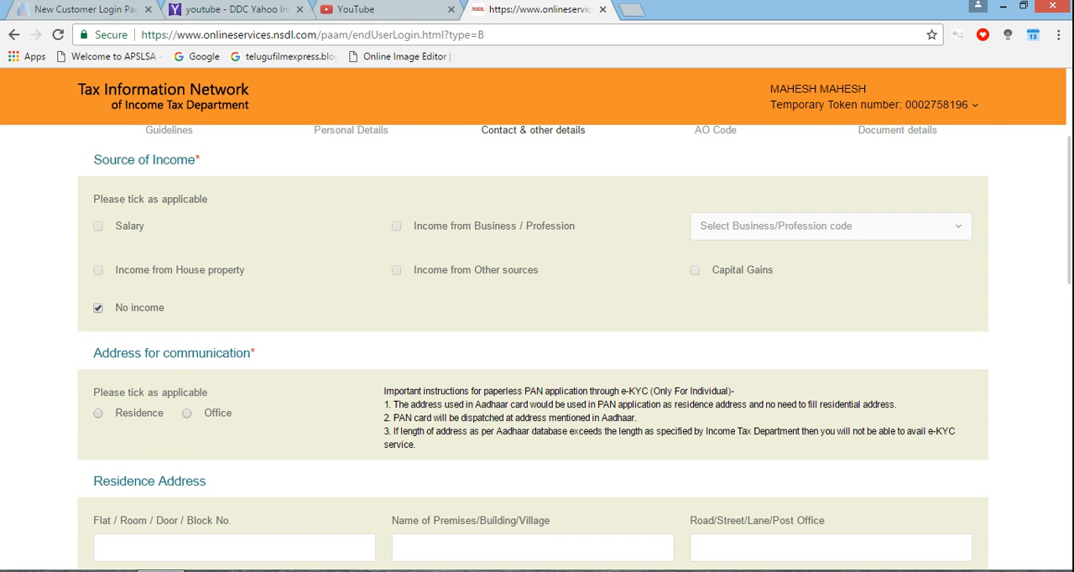
scroll(538, 342, down, 3)
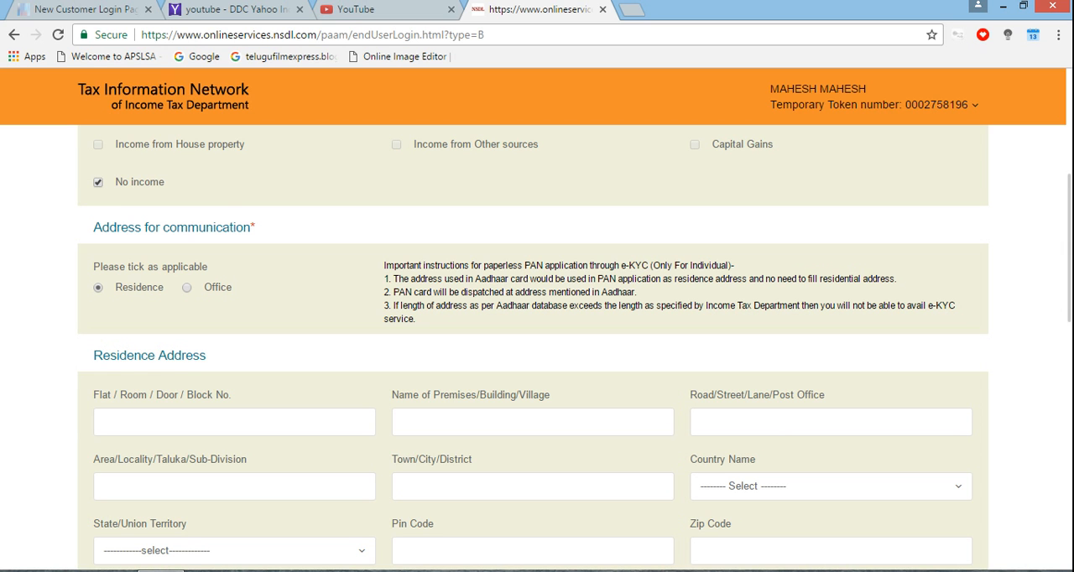
click(234, 422)
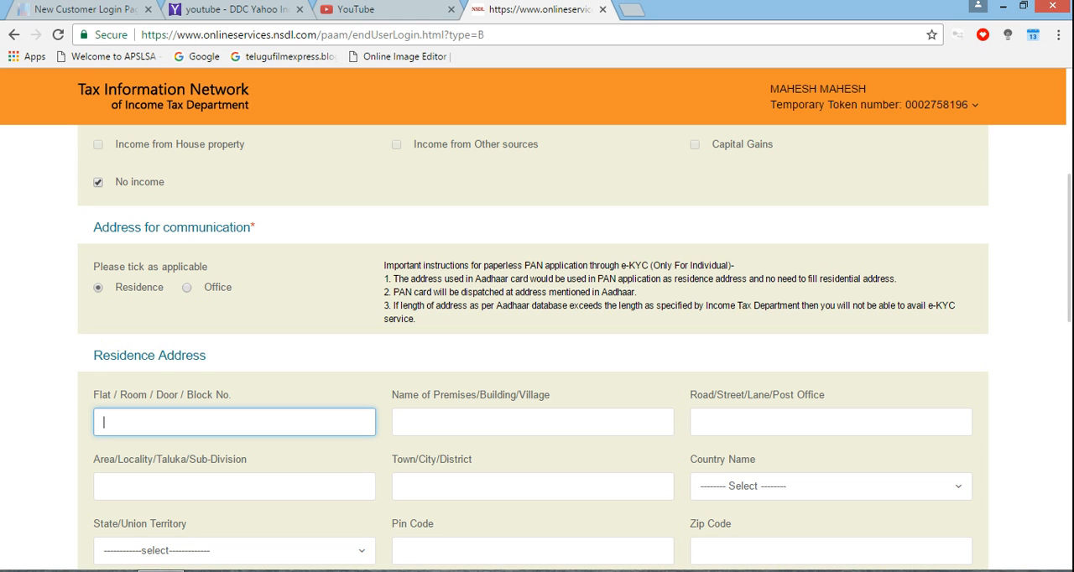
text(2514)
key(BackSpace)
key(BackSpace)
key(BackSpace)
key(BackSpace)
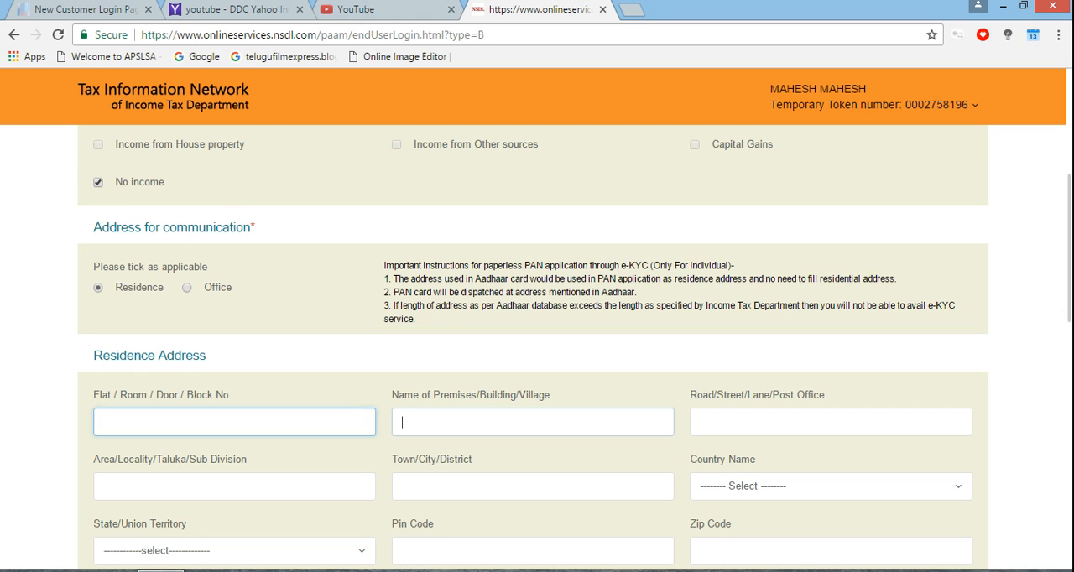
key(Tab)
key(Tab)
Review the residence address, office address, telephone and email, and representative assessee sections of the form, and dismiss the reminder to save
key(Tab)
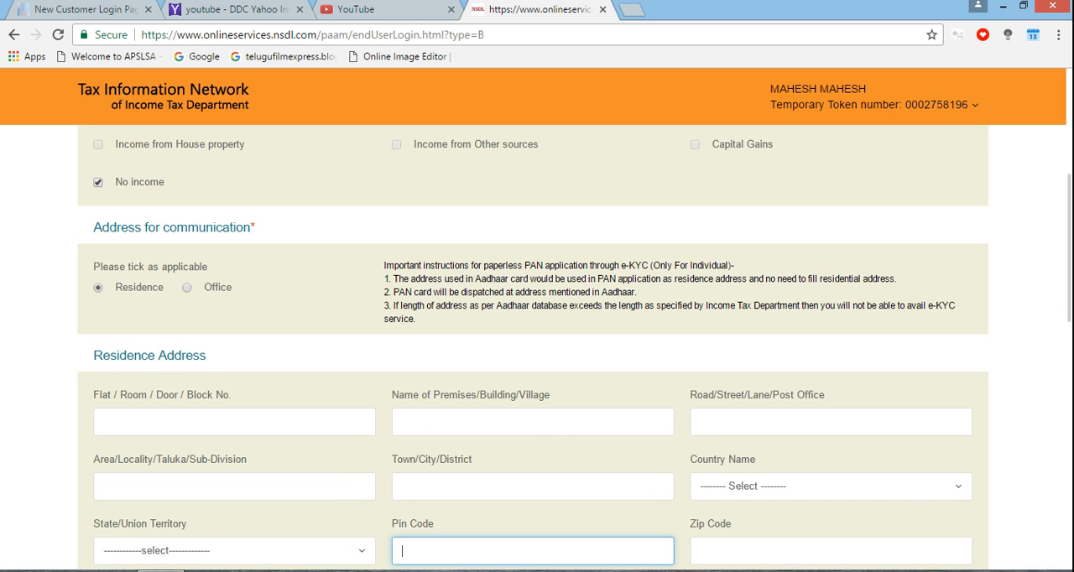
key(Tab)
key(Tab)
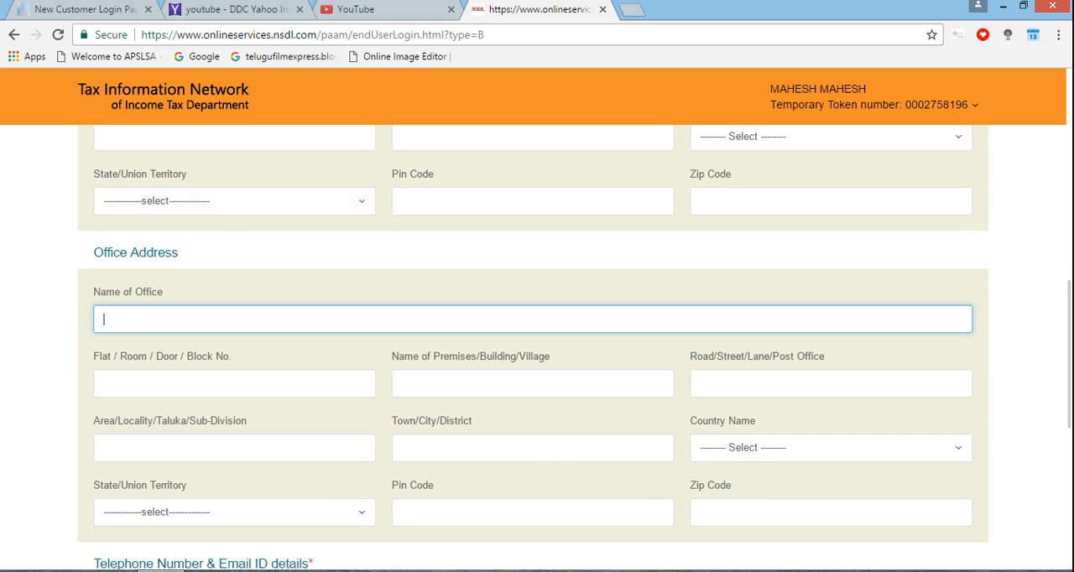
key(Tab)
key(Tab)
key(Tab)
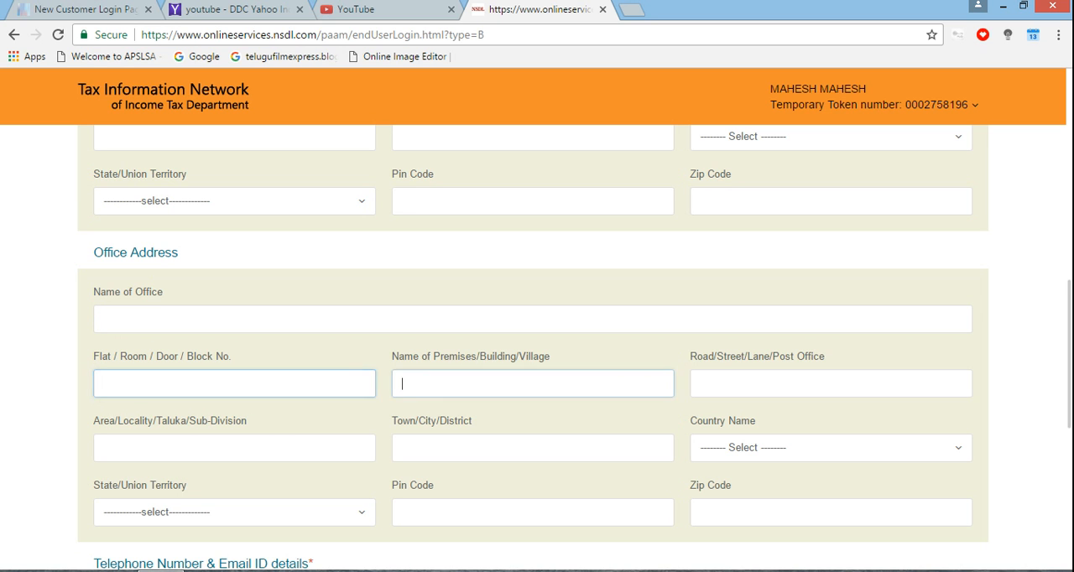
key(Tab)
key(Tab)
key(Tab)
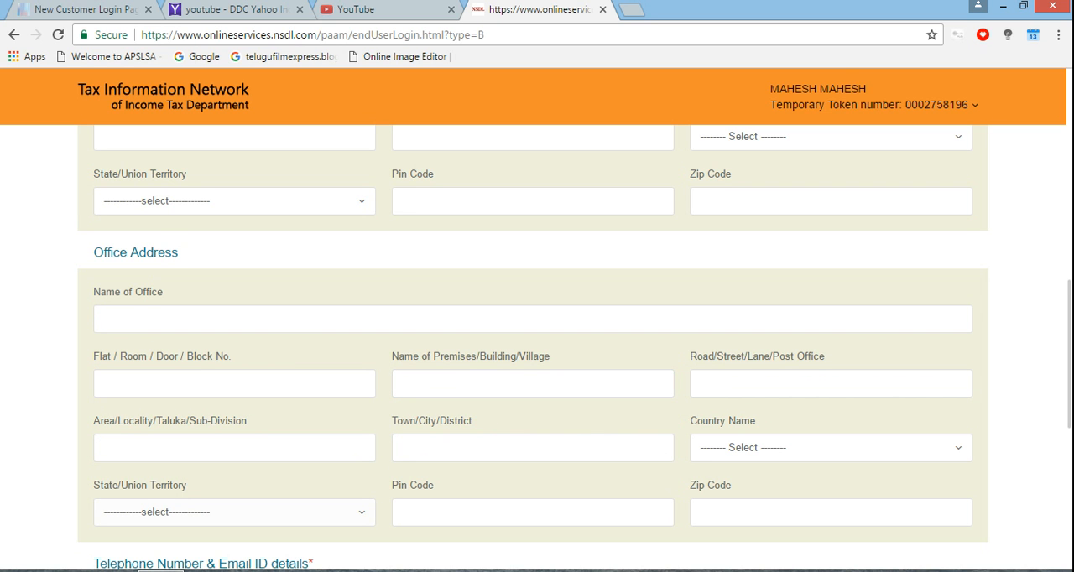
scroll(537, 347, down, 5)
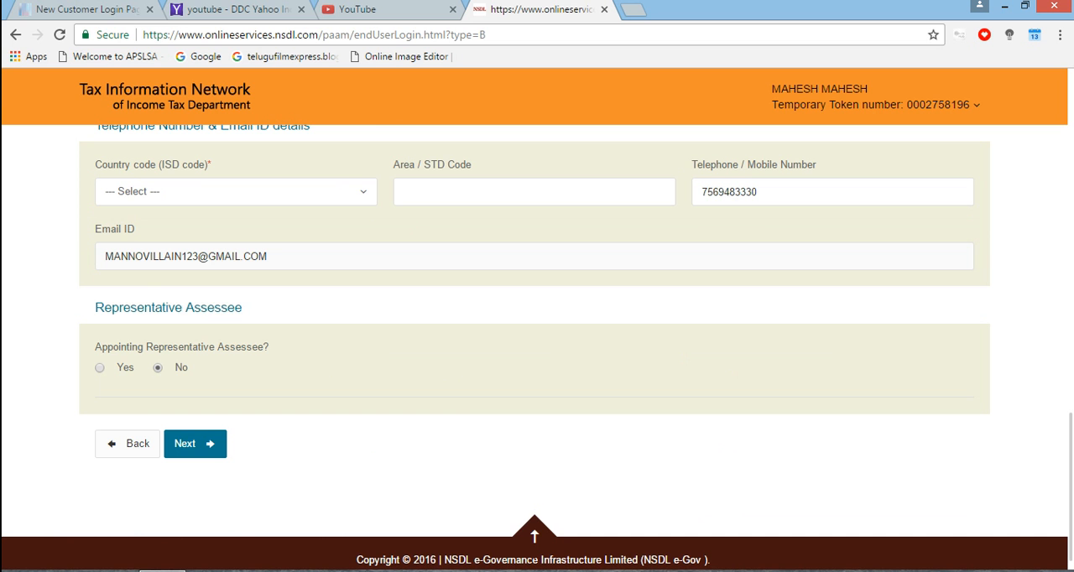
scroll(537, 347, up, 10)
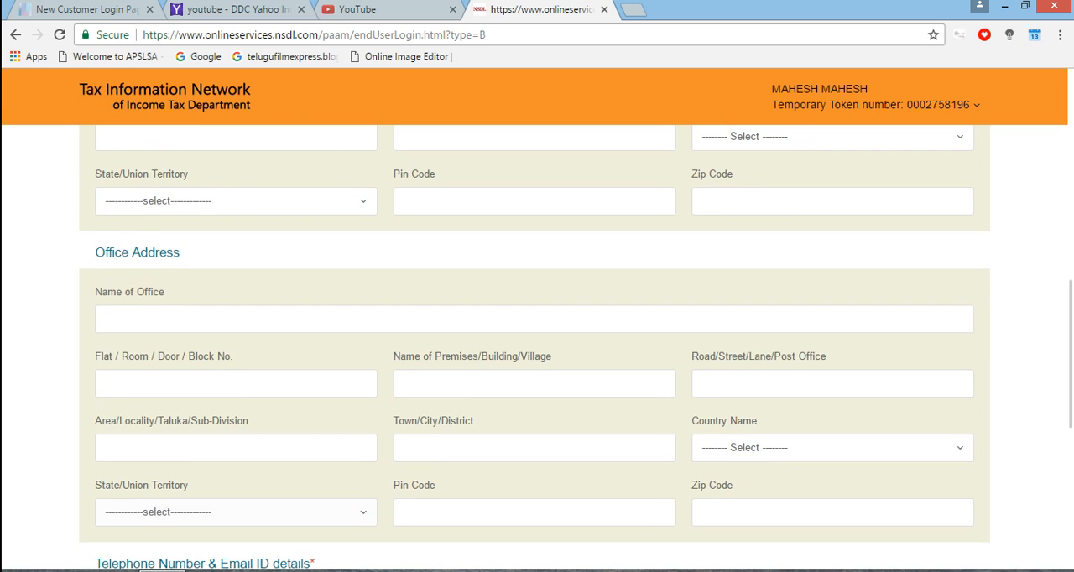
scroll(537, 347, up, 3)
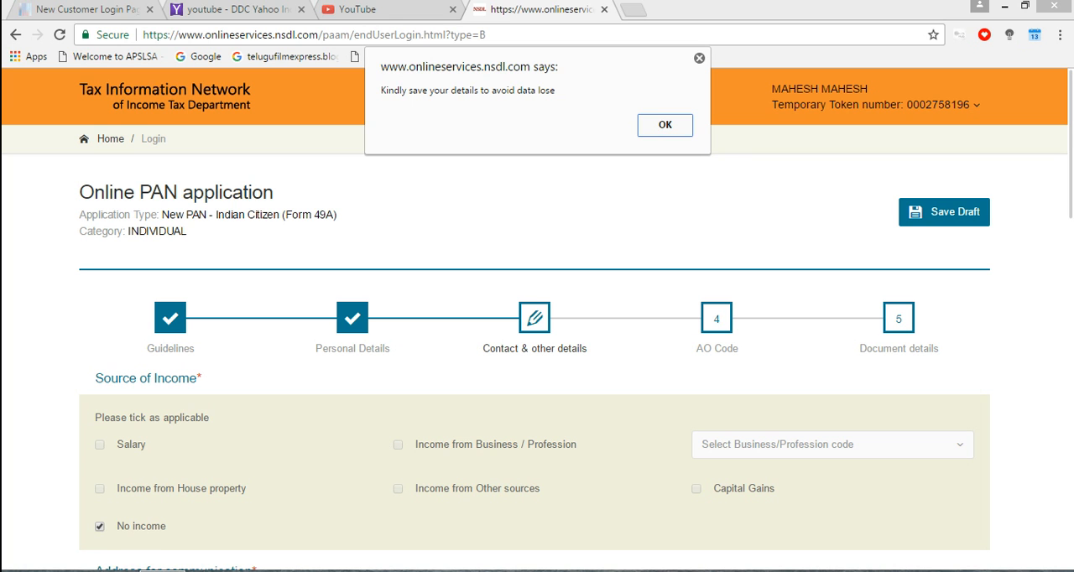
click(699, 58)
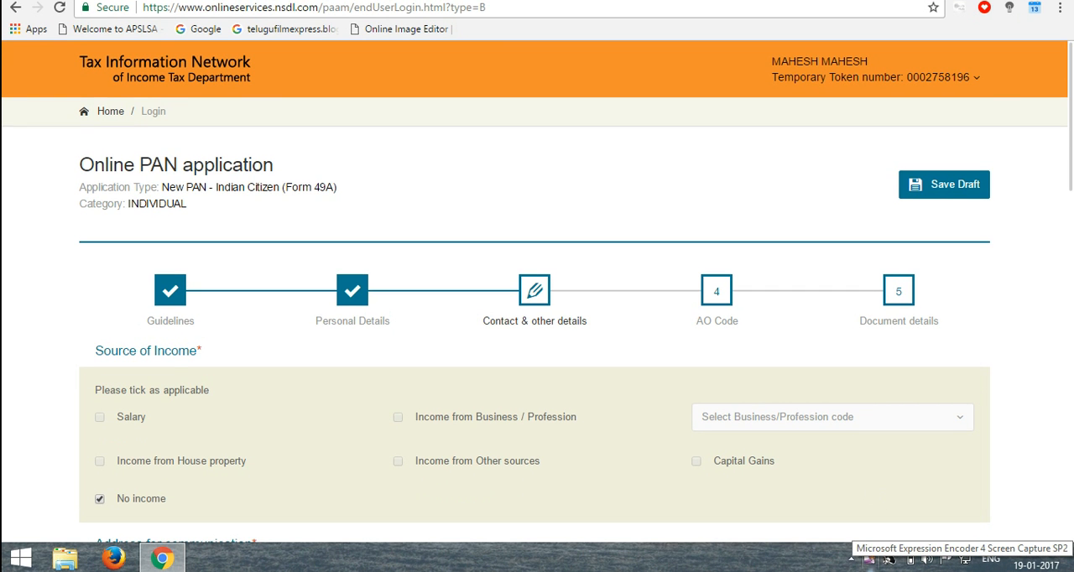
right_click(888, 560)
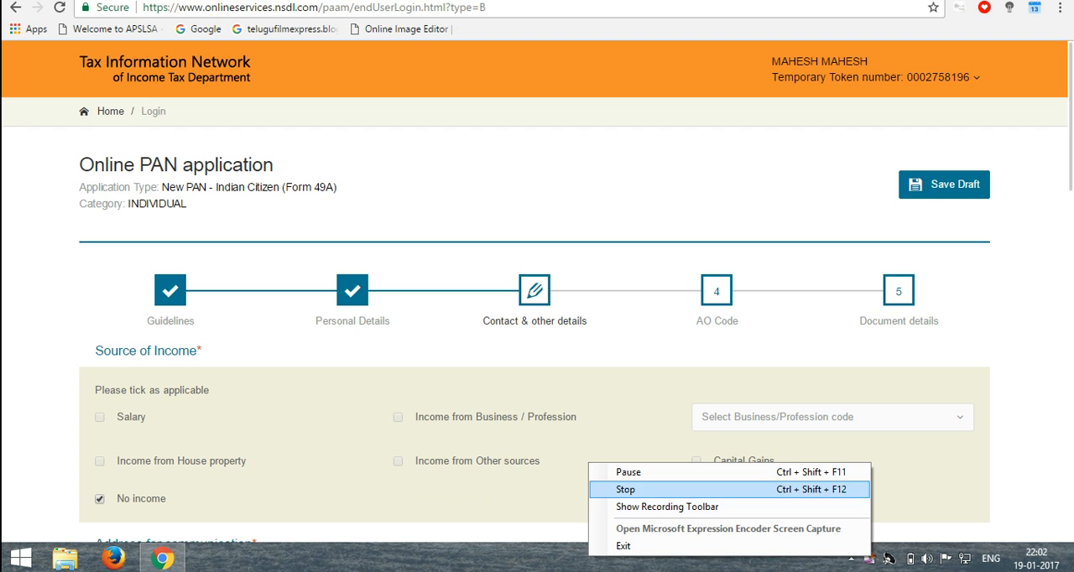